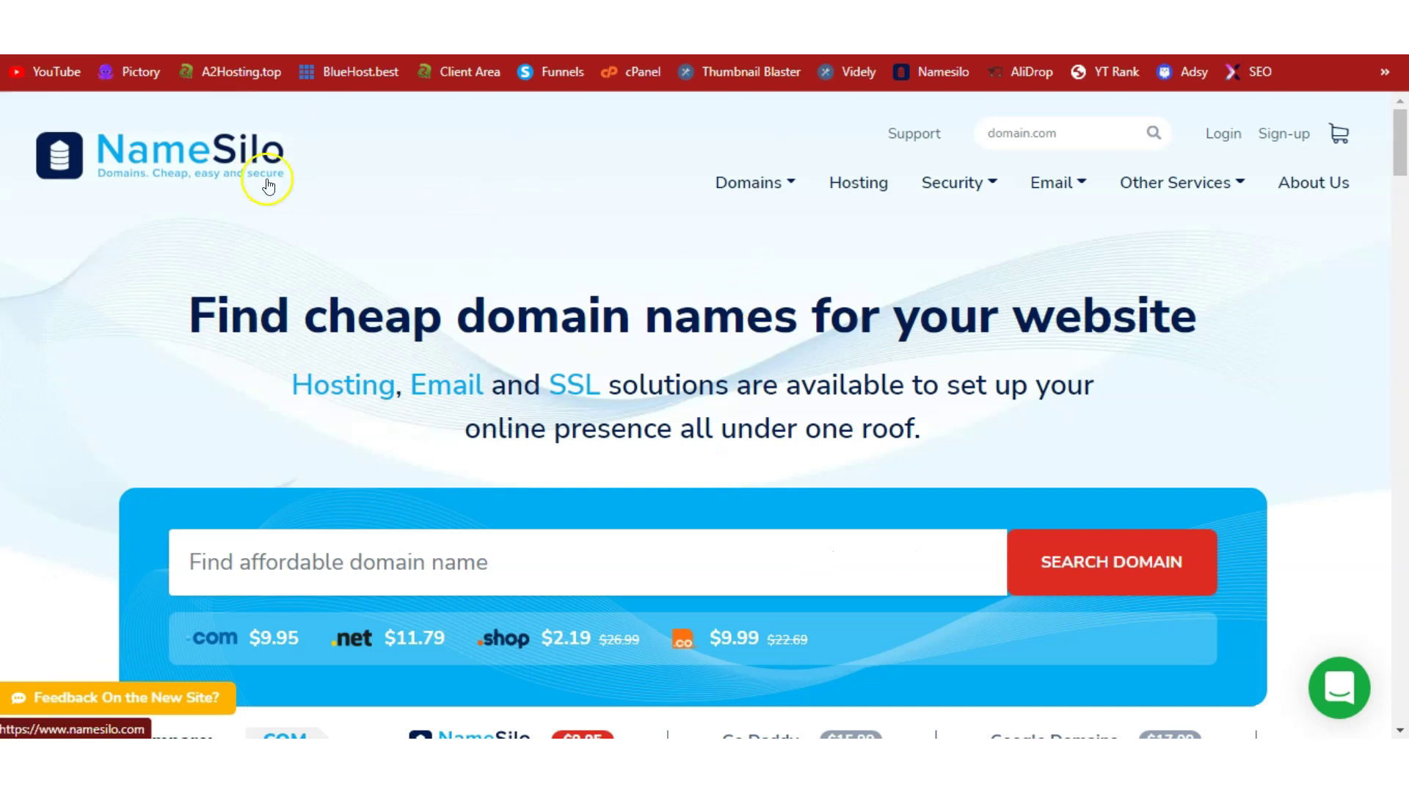
Step: Look over the NameSilo domain search page and the A2 Hosting plans with their starting prices
left_click(551, 546)
left_click(538, 490)
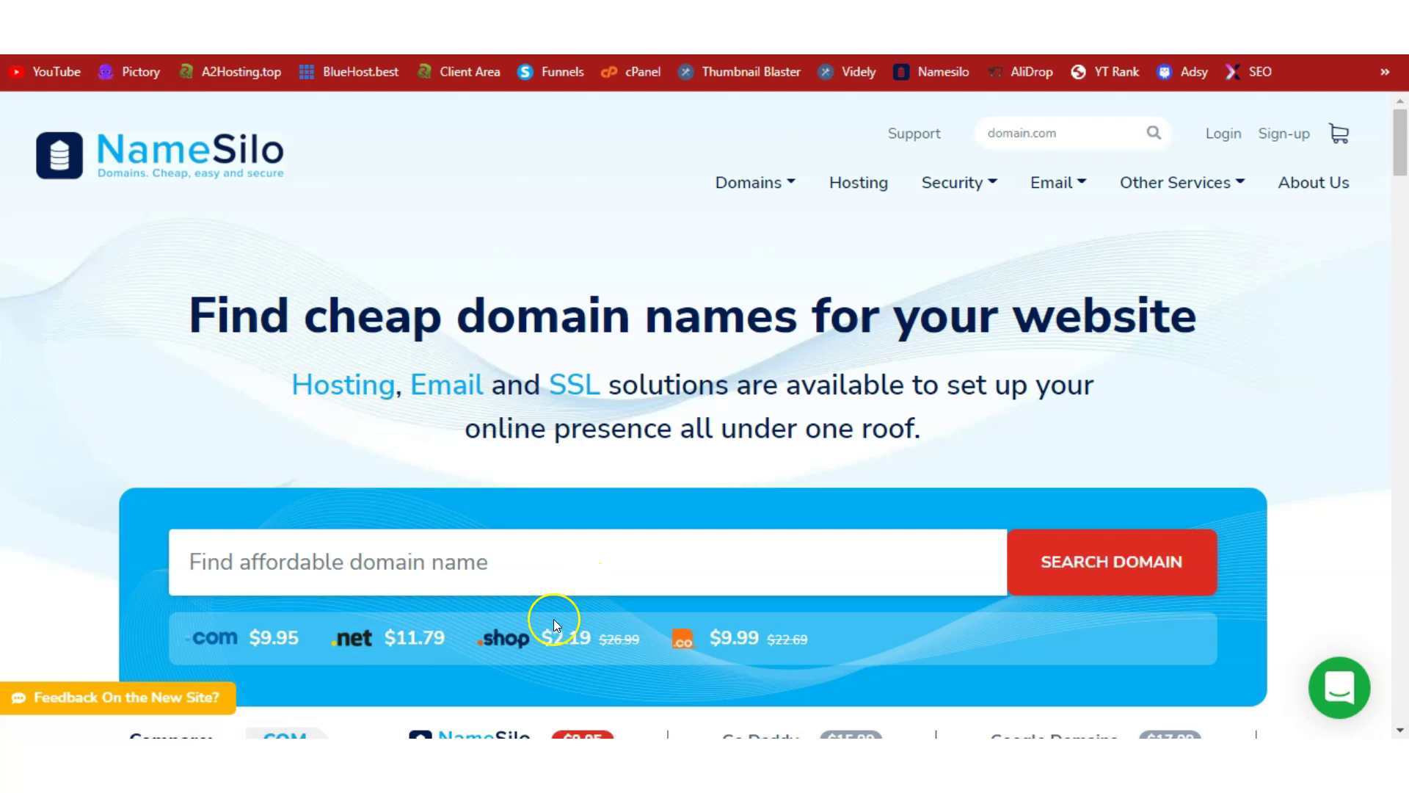
left_click(654, 568)
left_click(648, 466)
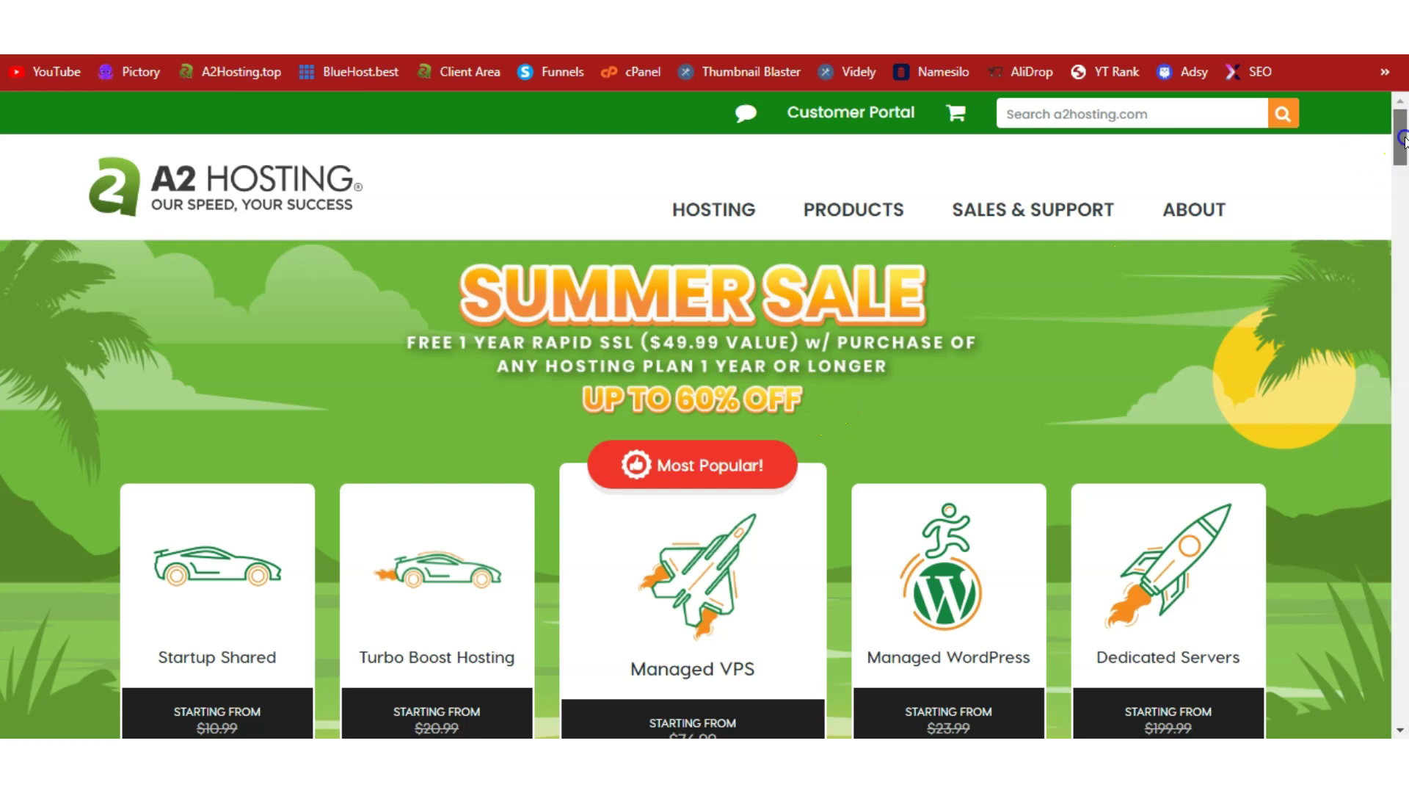
left_click_drag(1399, 138, 1402, 158)
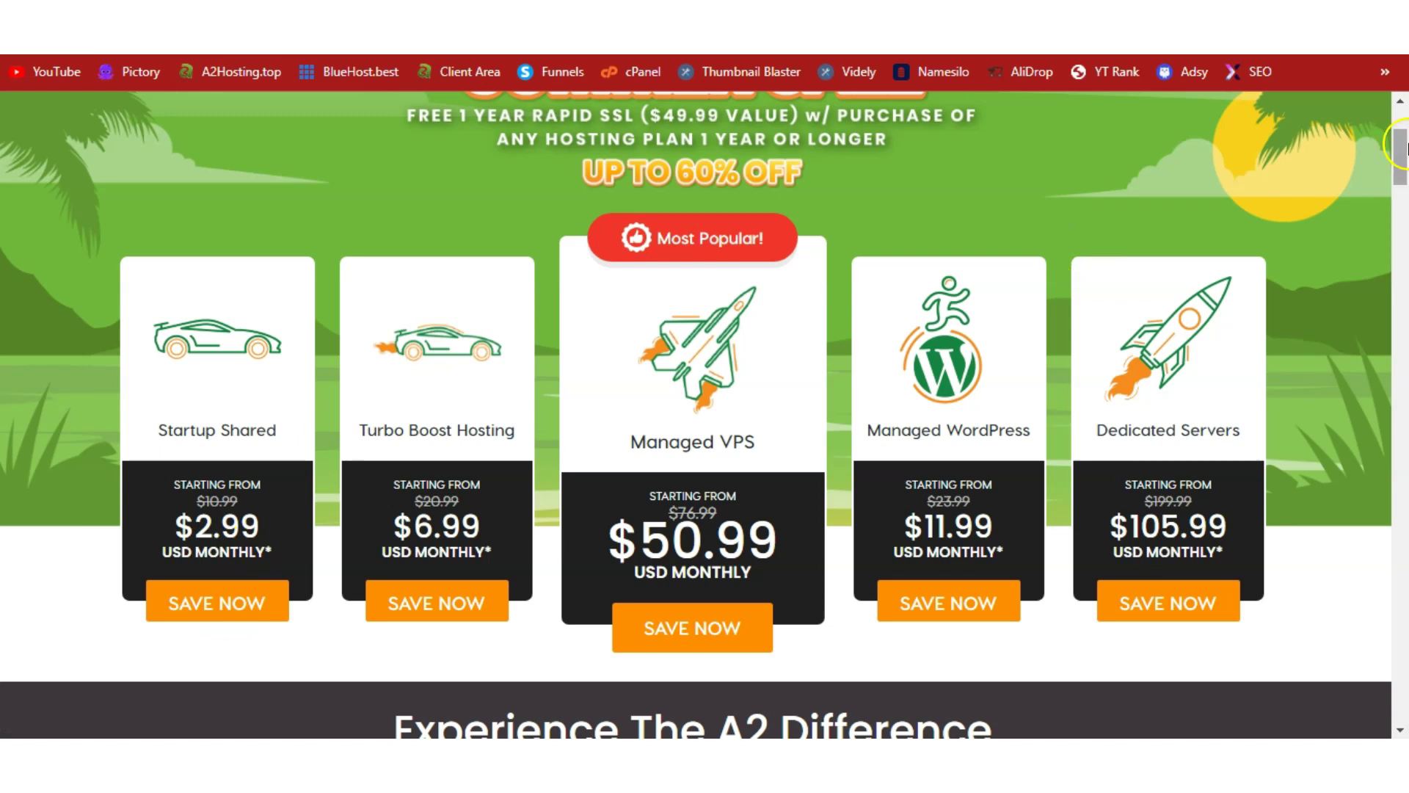
scroll(768, 327, "up", 3)
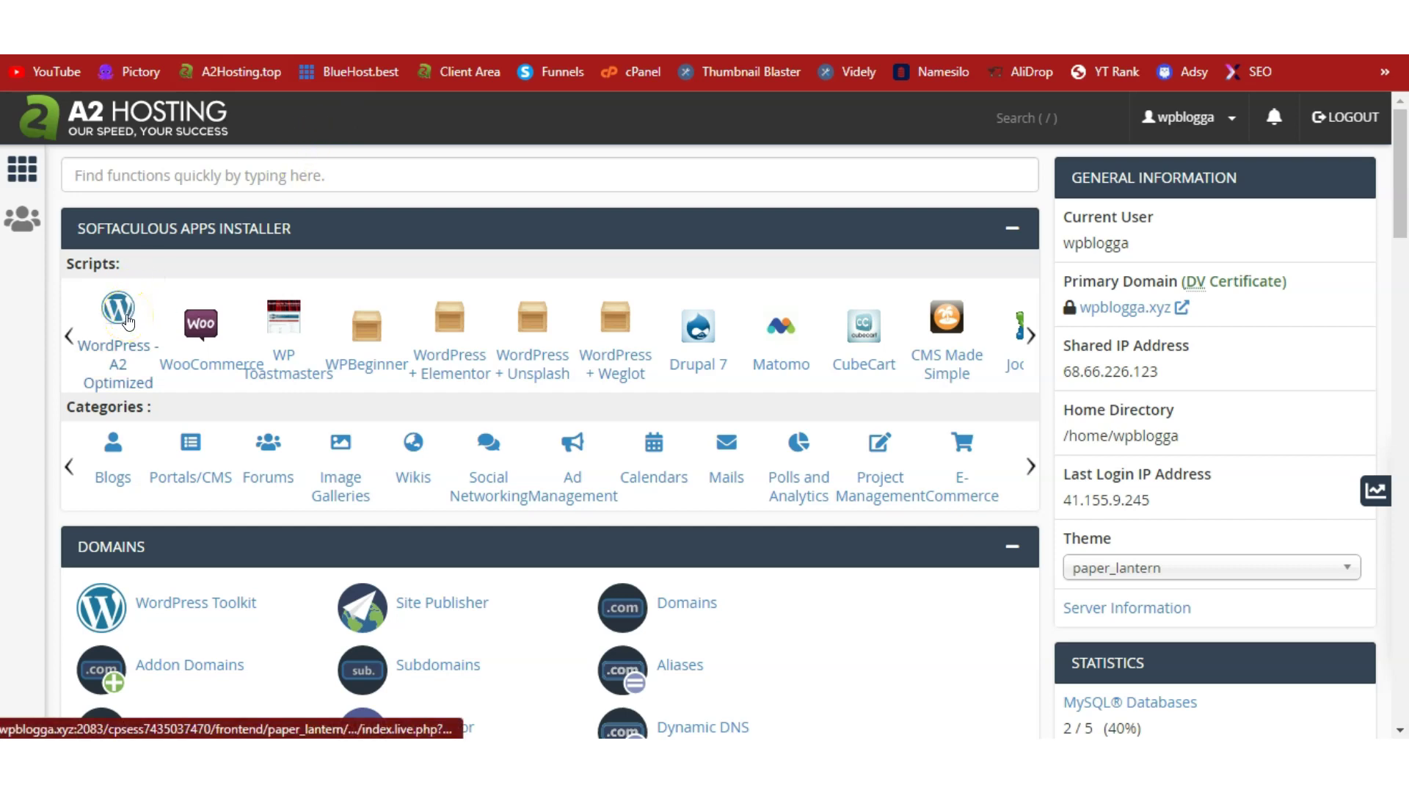
Step: Open the WordPress - A2 Optimized installer from the hosting control panel and review its setup form through to the install option
left_click(117, 365)
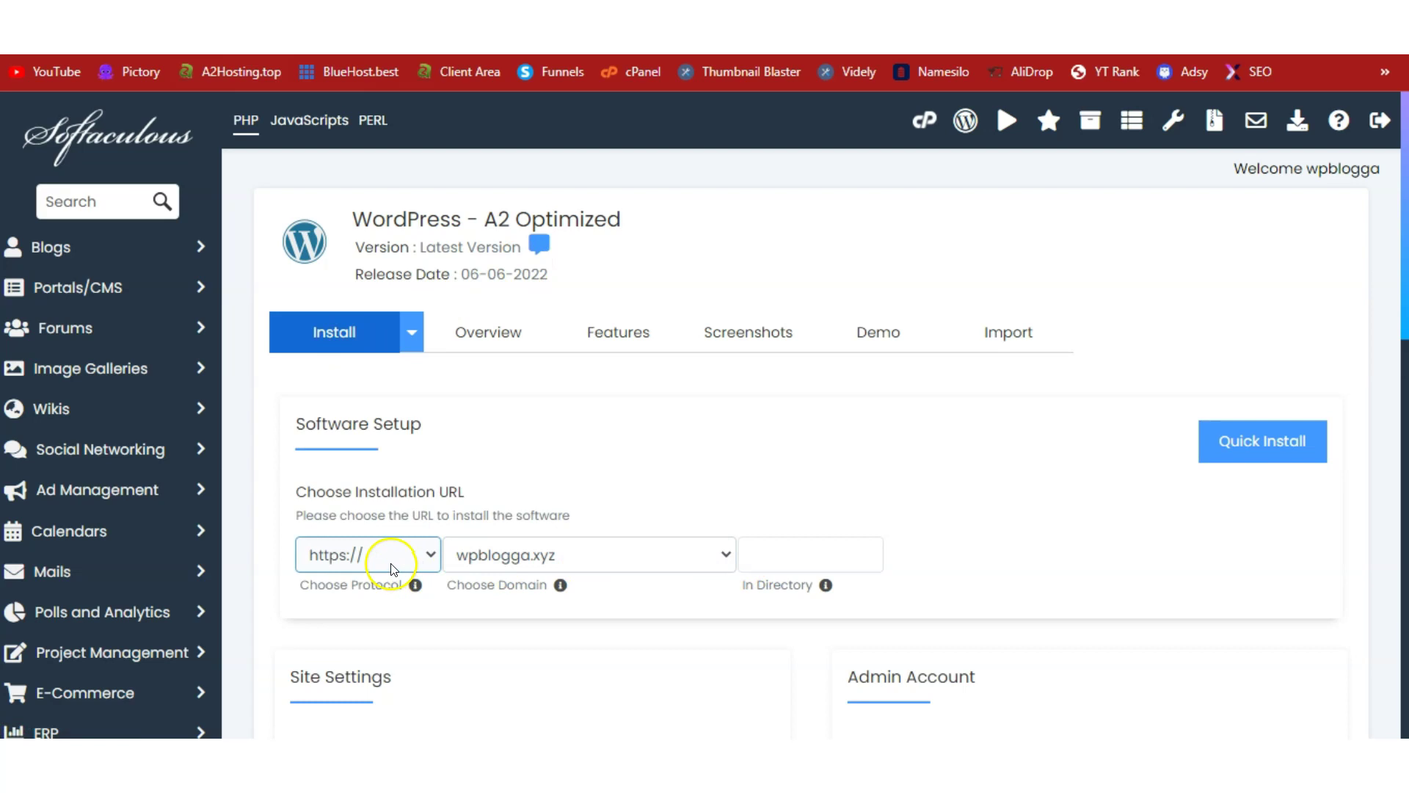
left_click_drag(1403, 231, 1378, 613)
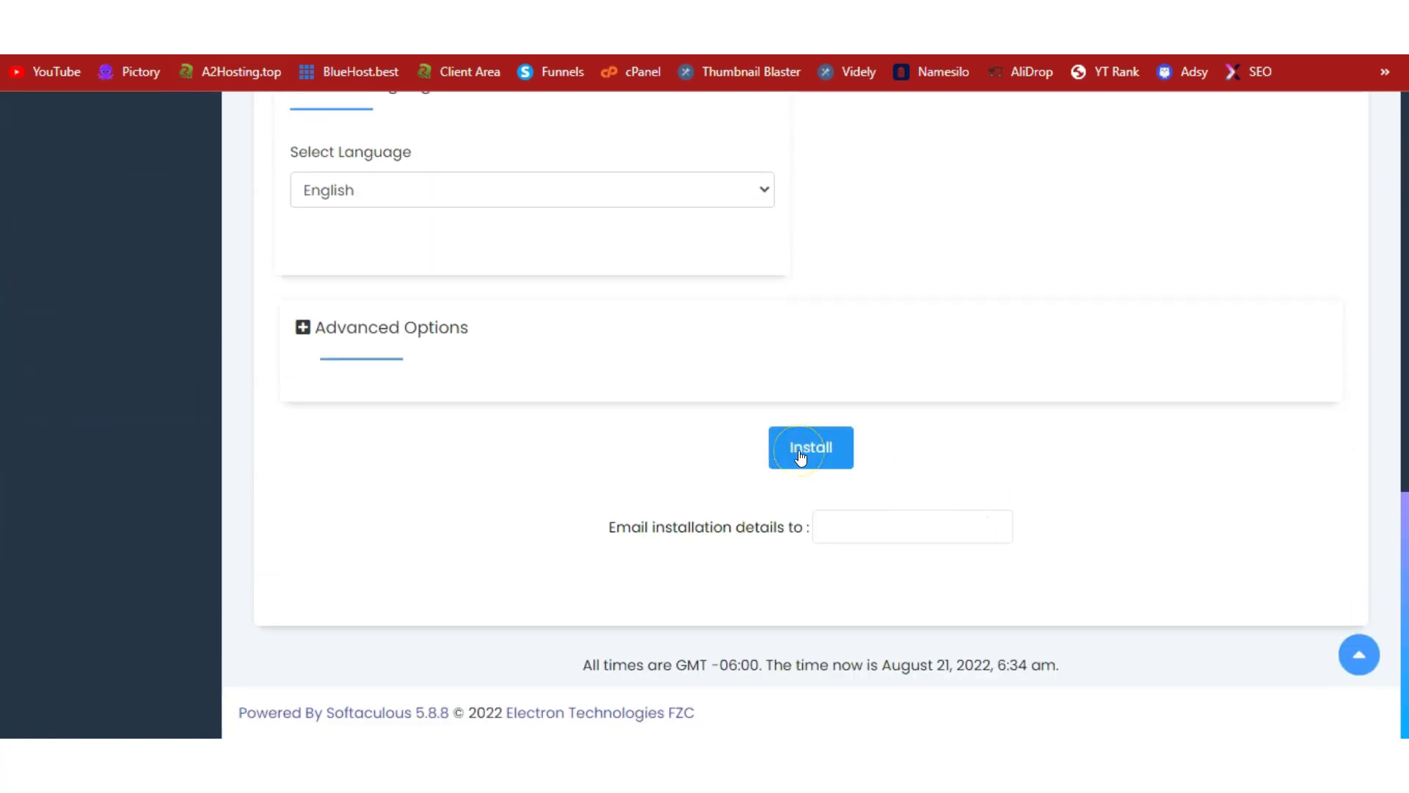
left_click(1403, 452)
left_click_drag(1403, 520, 1398, 120)
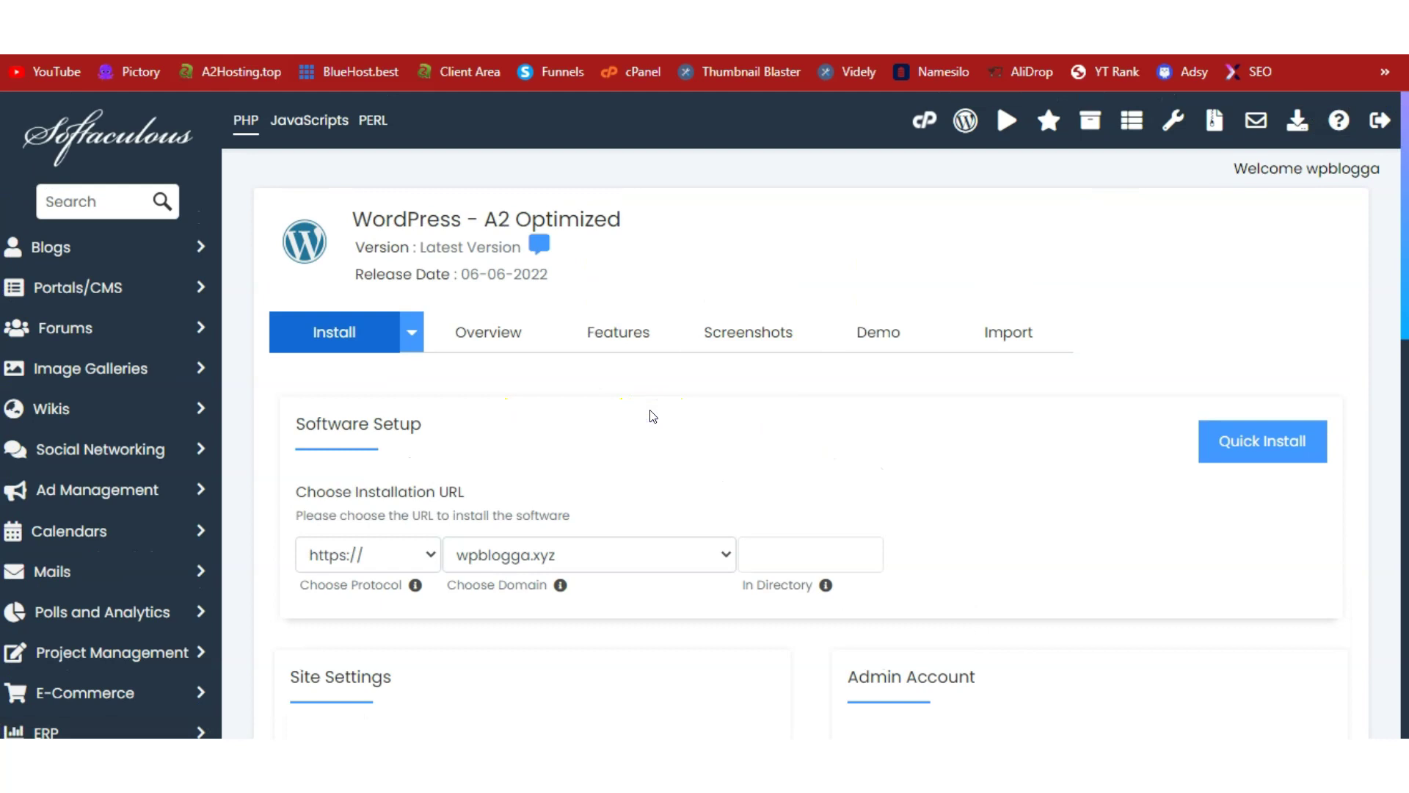
left_click(465, 103)
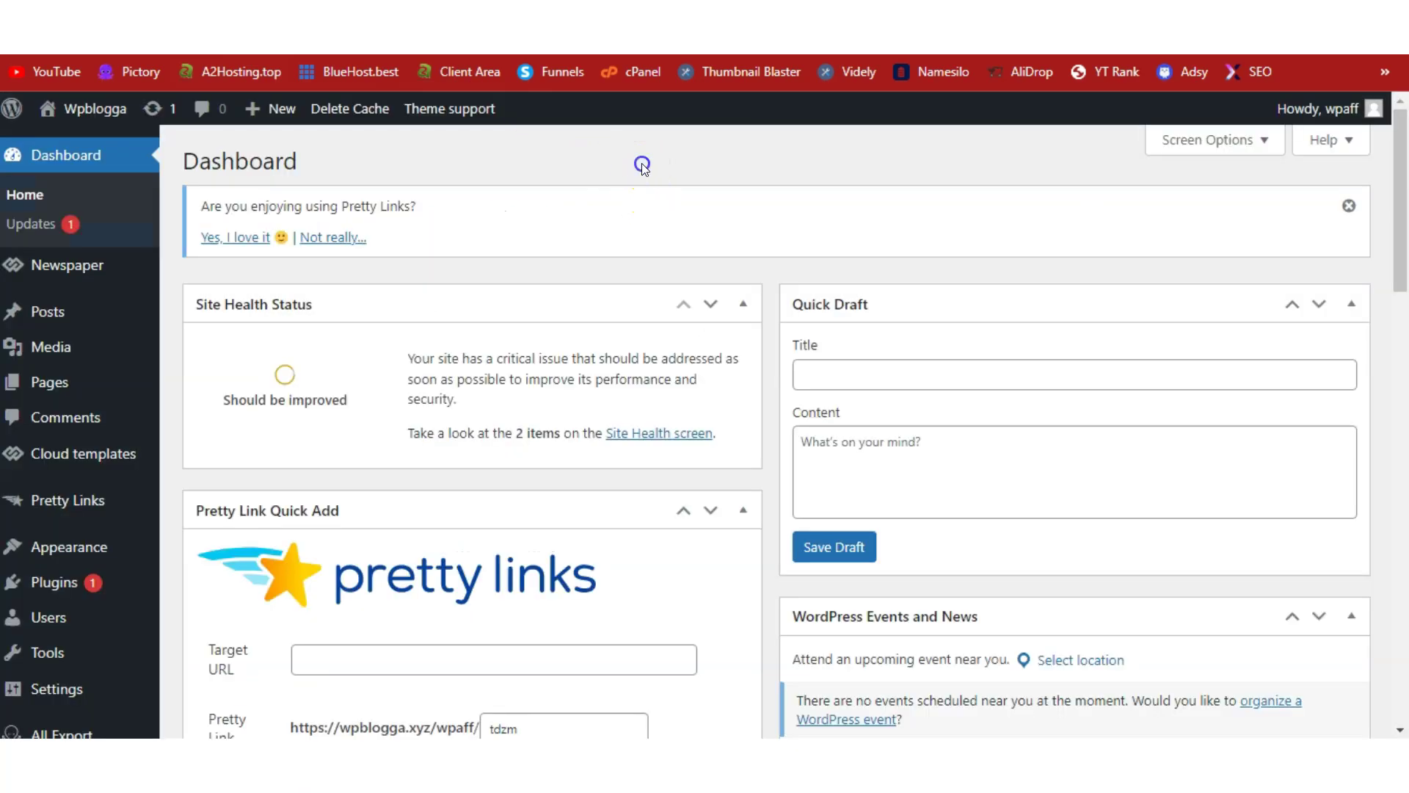
Step: Look over the WordPress dashboard, the installed themes and the plugin options
left_click_drag(1400, 154, 1404, 566)
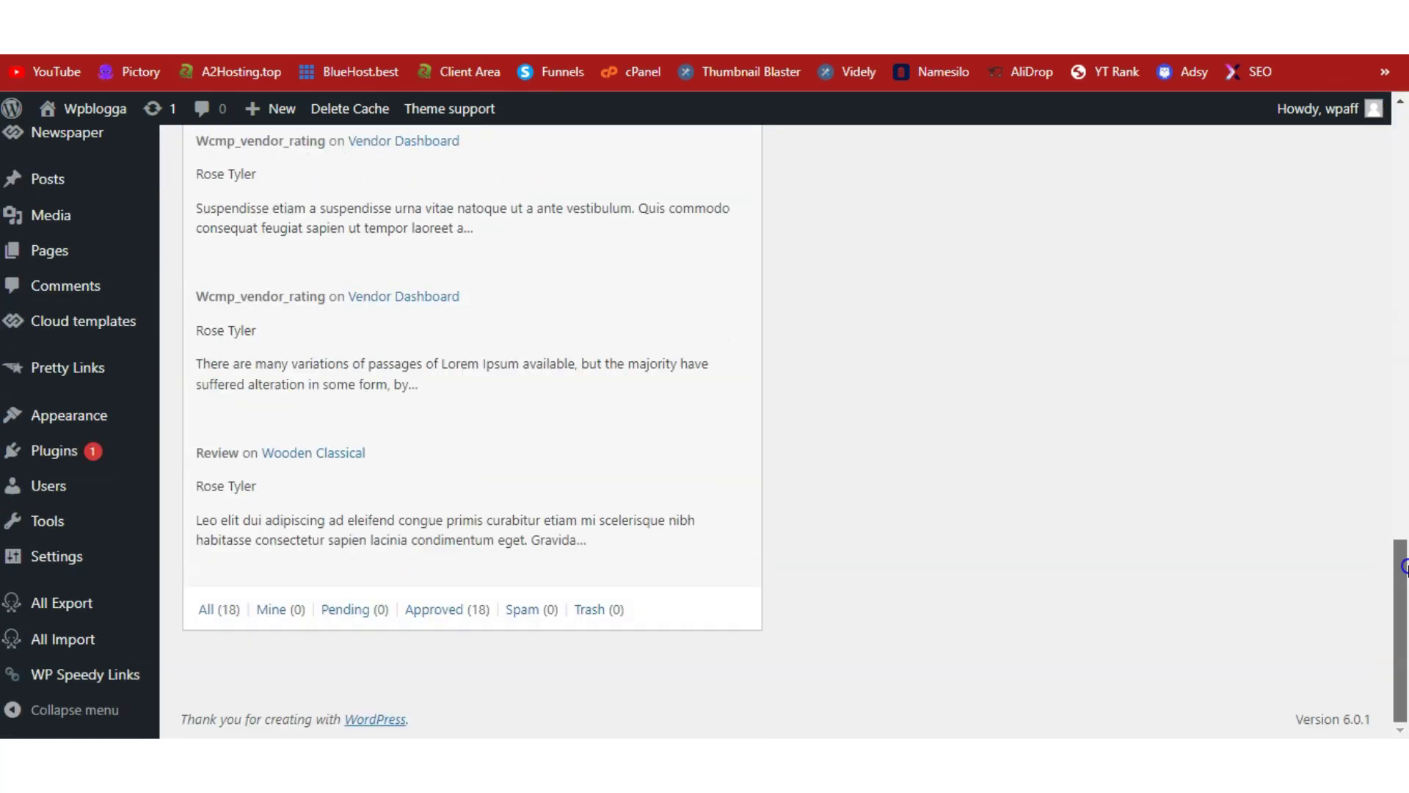
left_click_drag(1403, 657, 1404, 76)
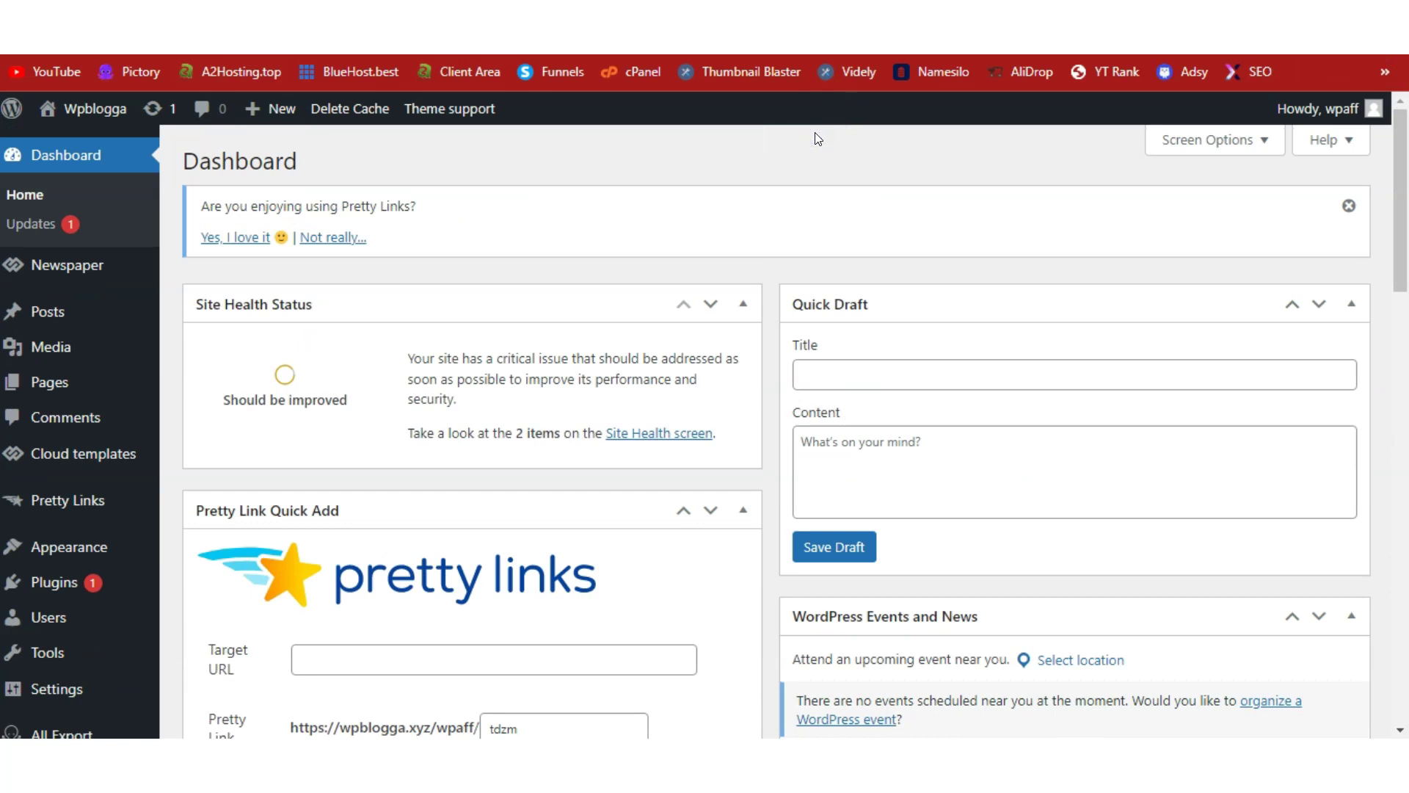
mouse_move(117, 558)
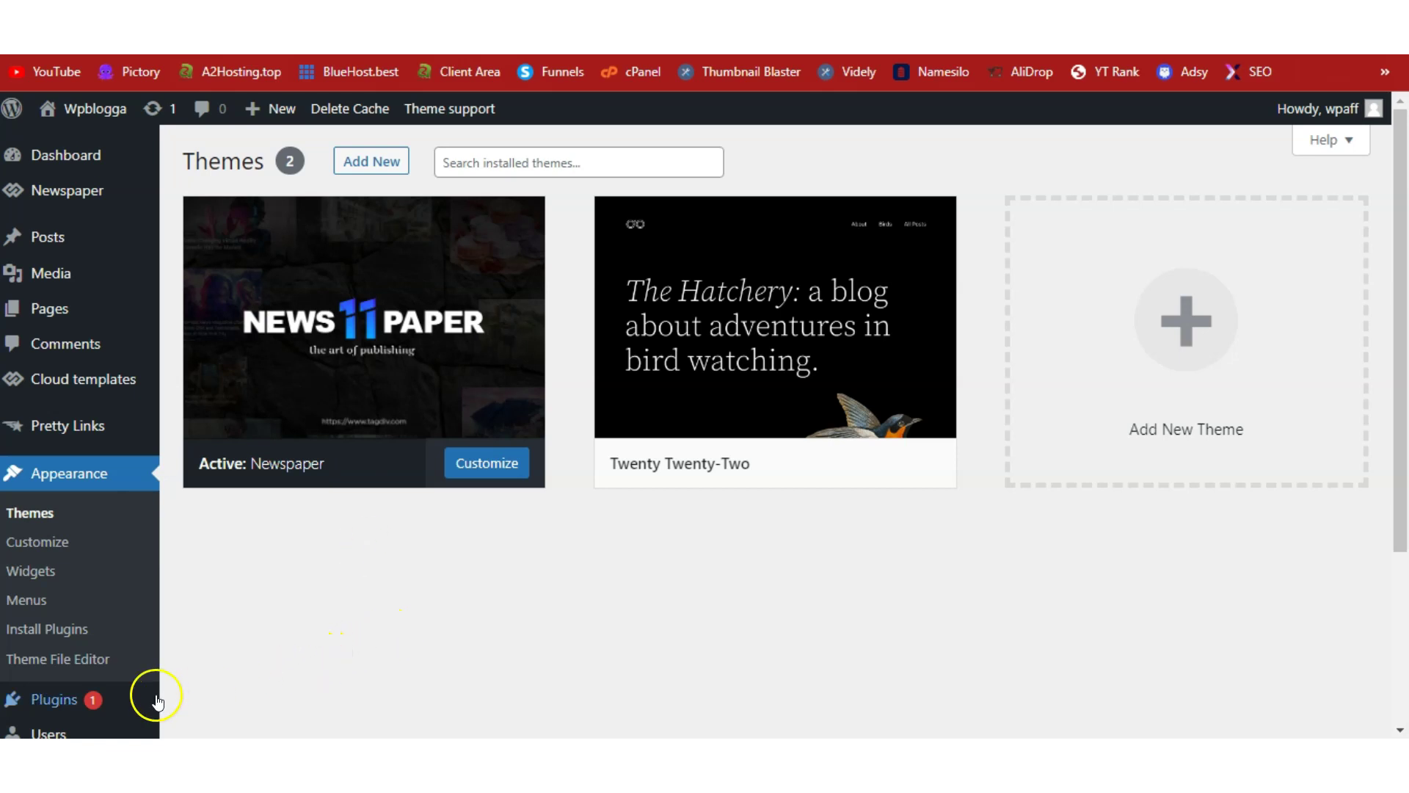
mouse_move(156, 701)
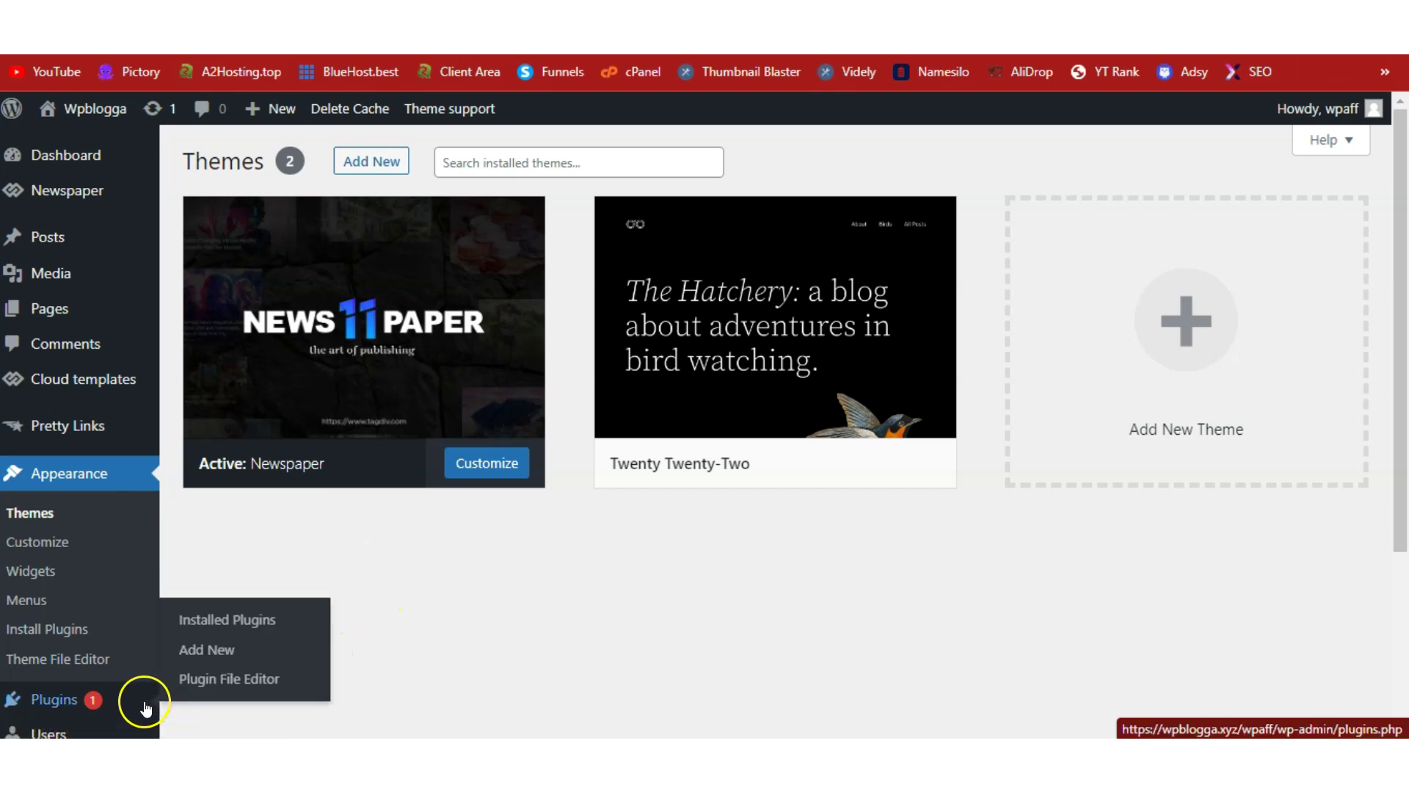
left_click(227, 661)
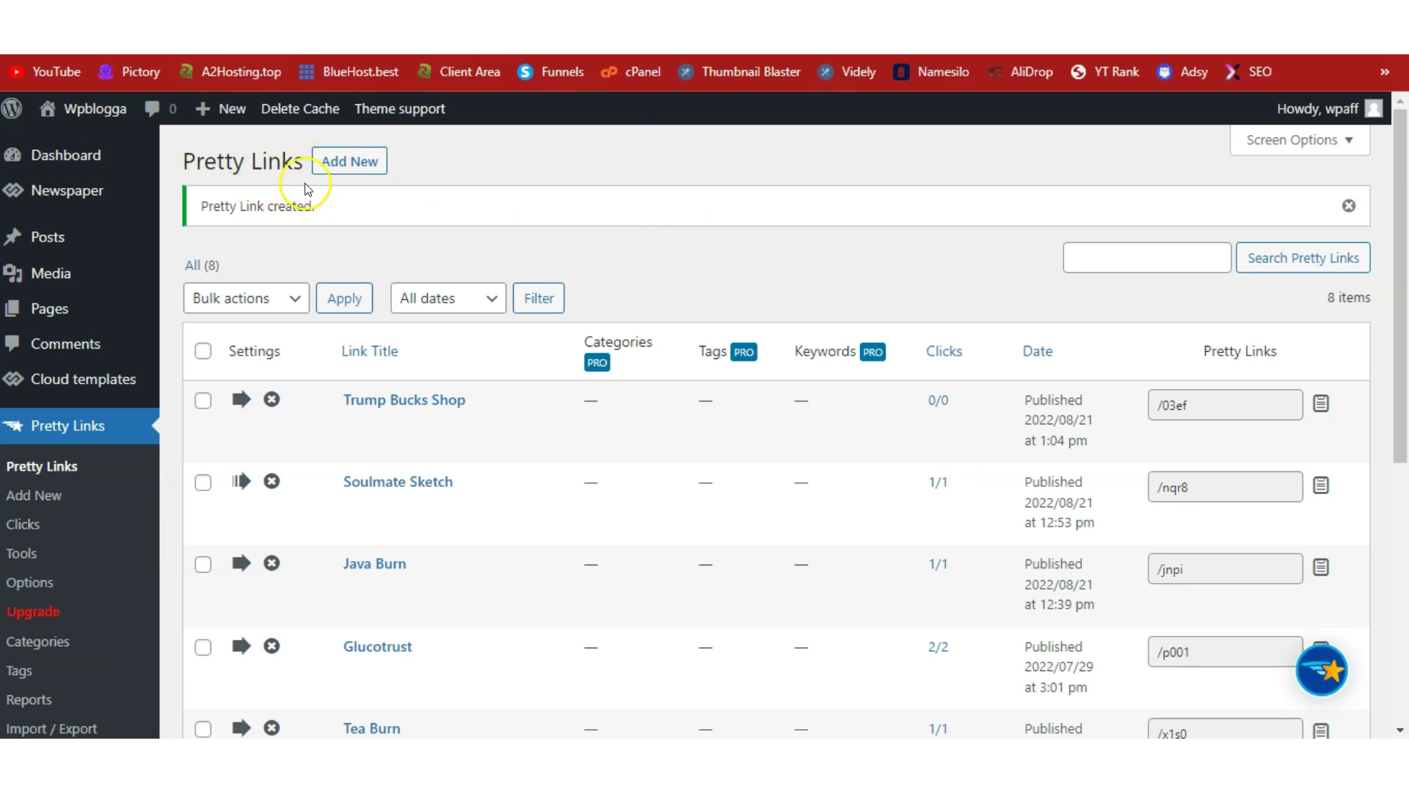
Step: Start a new pretty link and title it "Fluxactive"
left_click(354, 161)
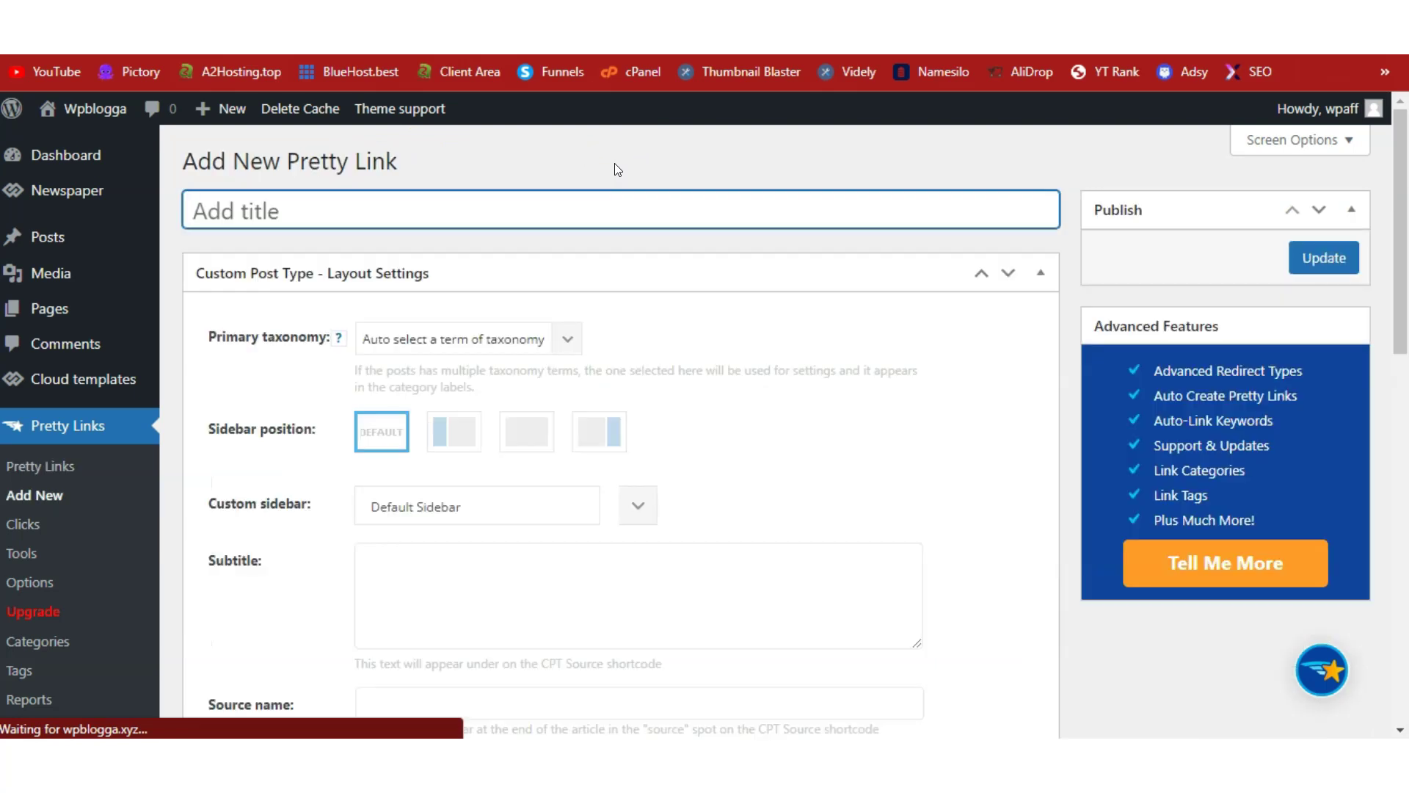
left_click(602, 201)
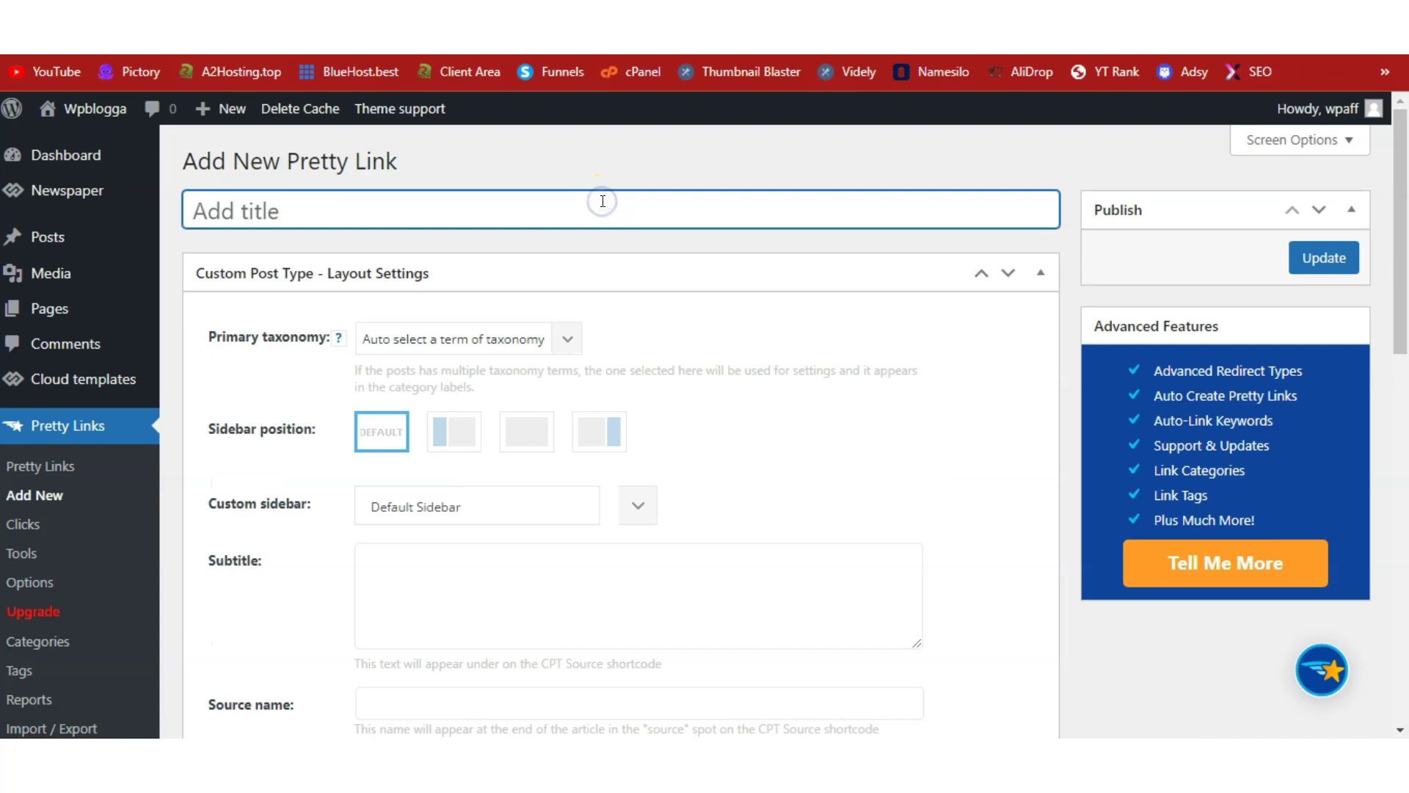
type("Luxactive")
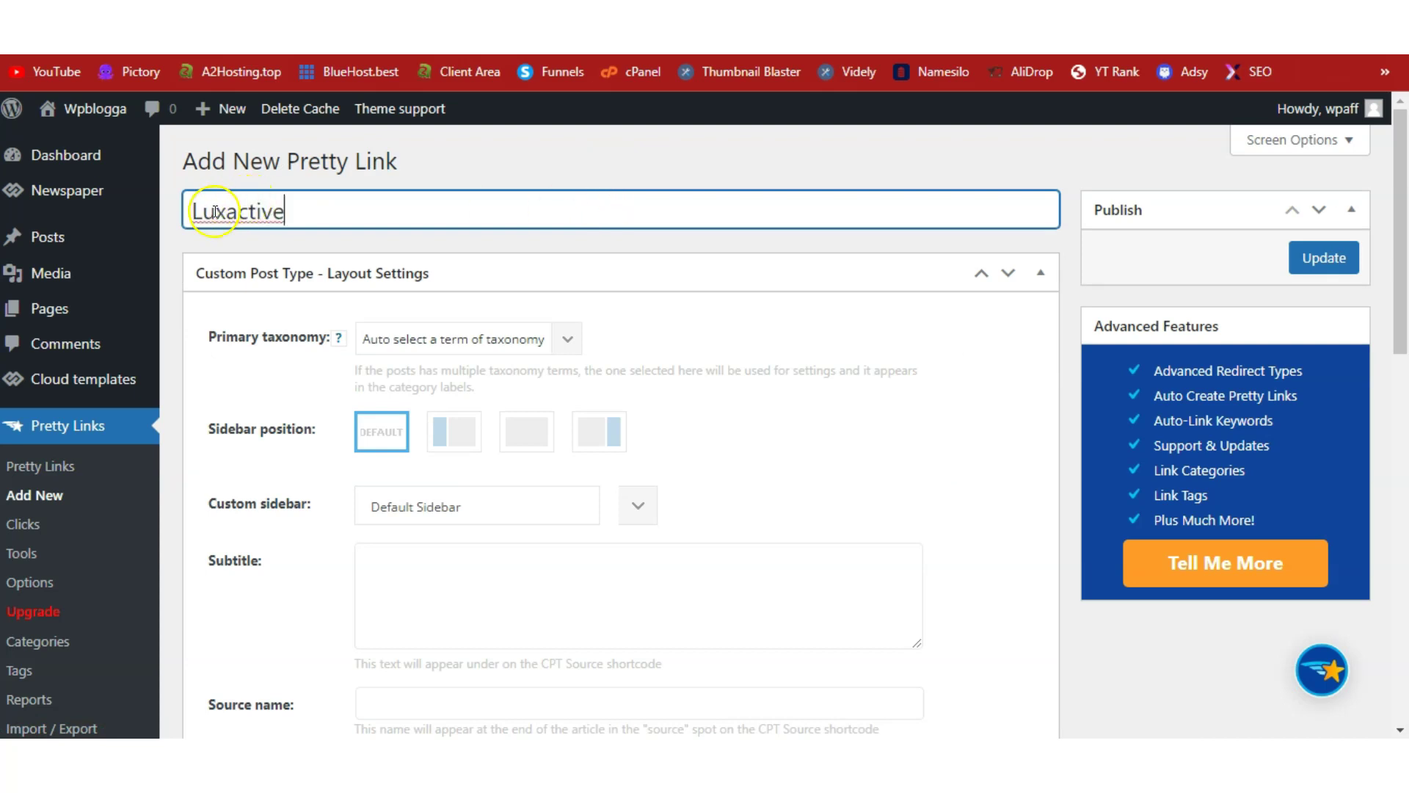
left_click(192, 213)
type("F")
key("Delete")
type("l")
left_click(214, 214)
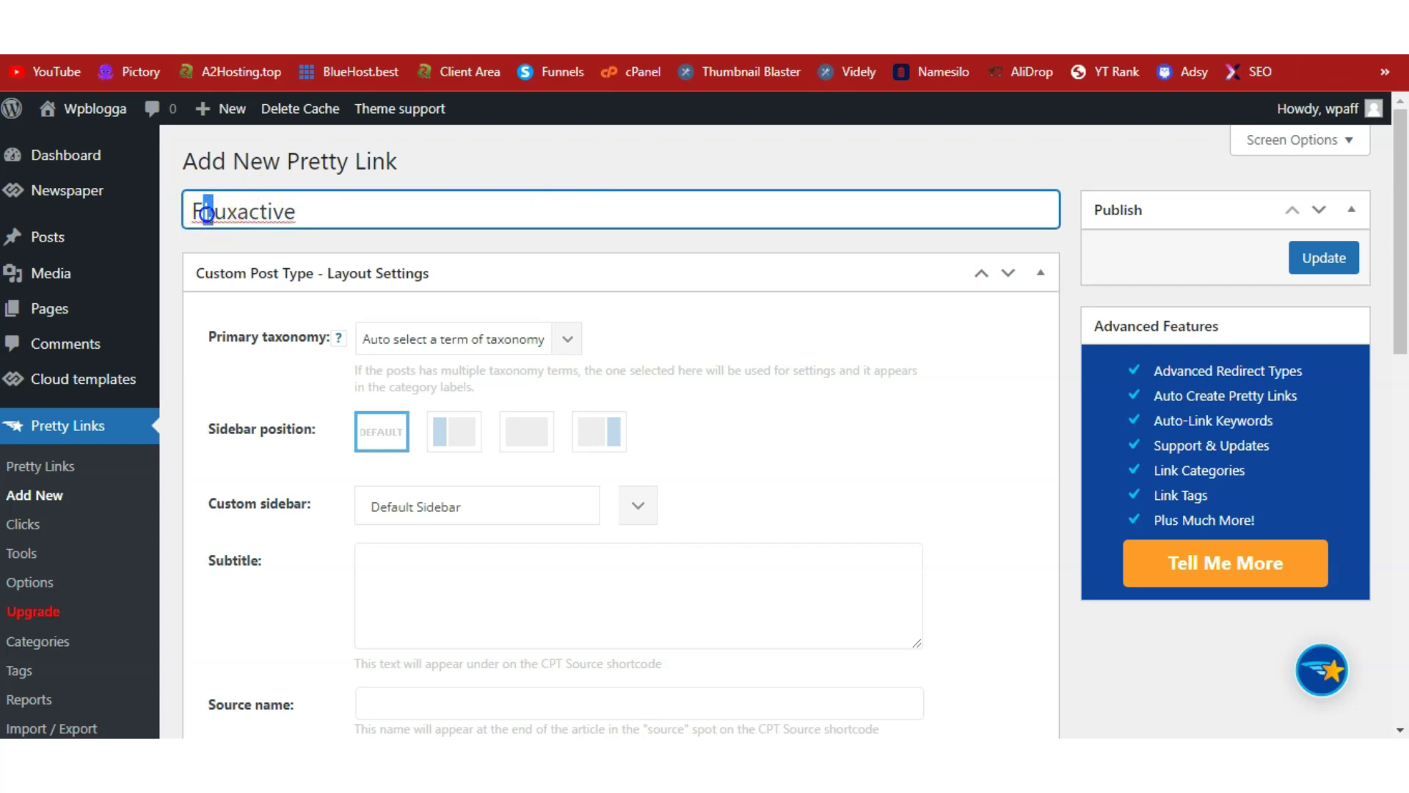
left_click(585, 146)
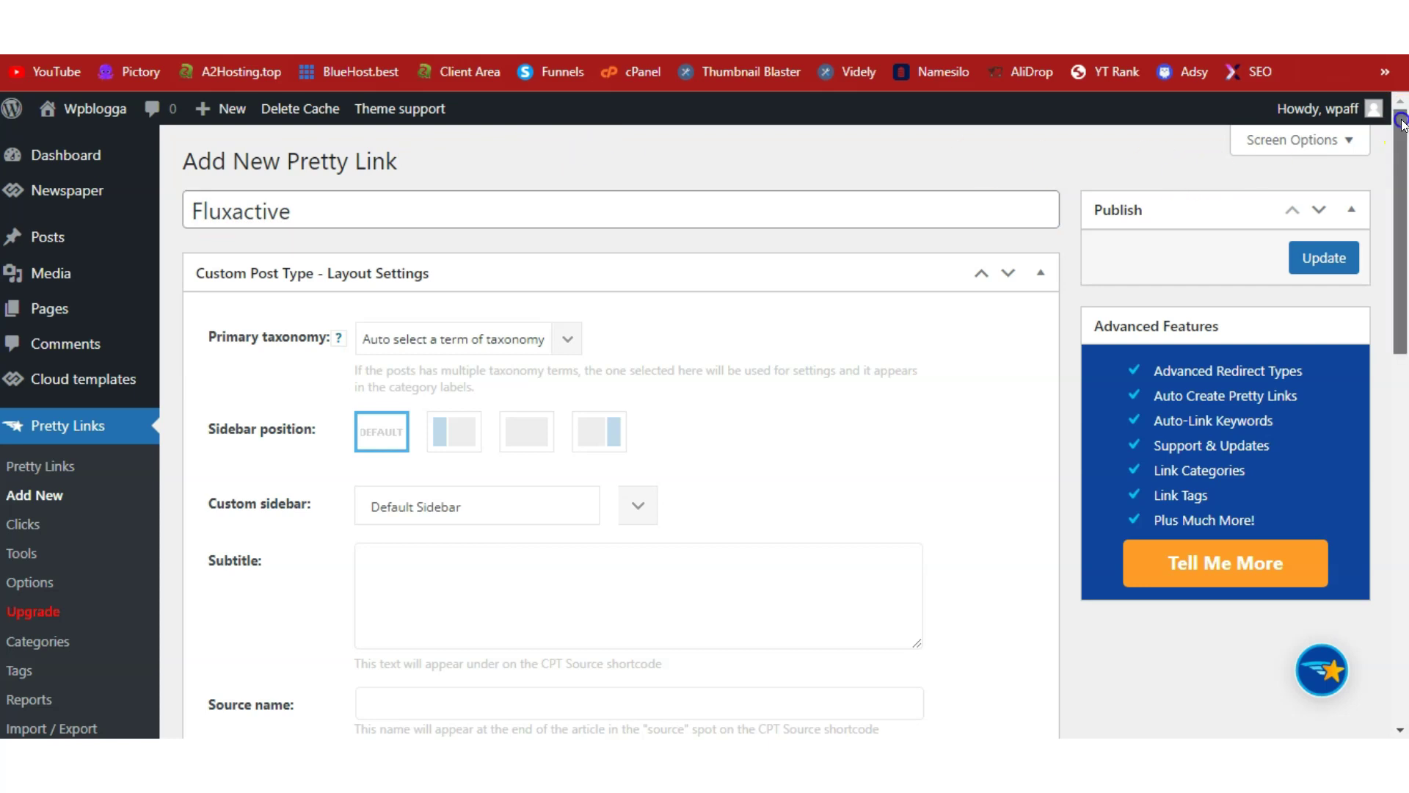
left_click_drag(1401, 121, 1397, 397)
left_click(730, 348)
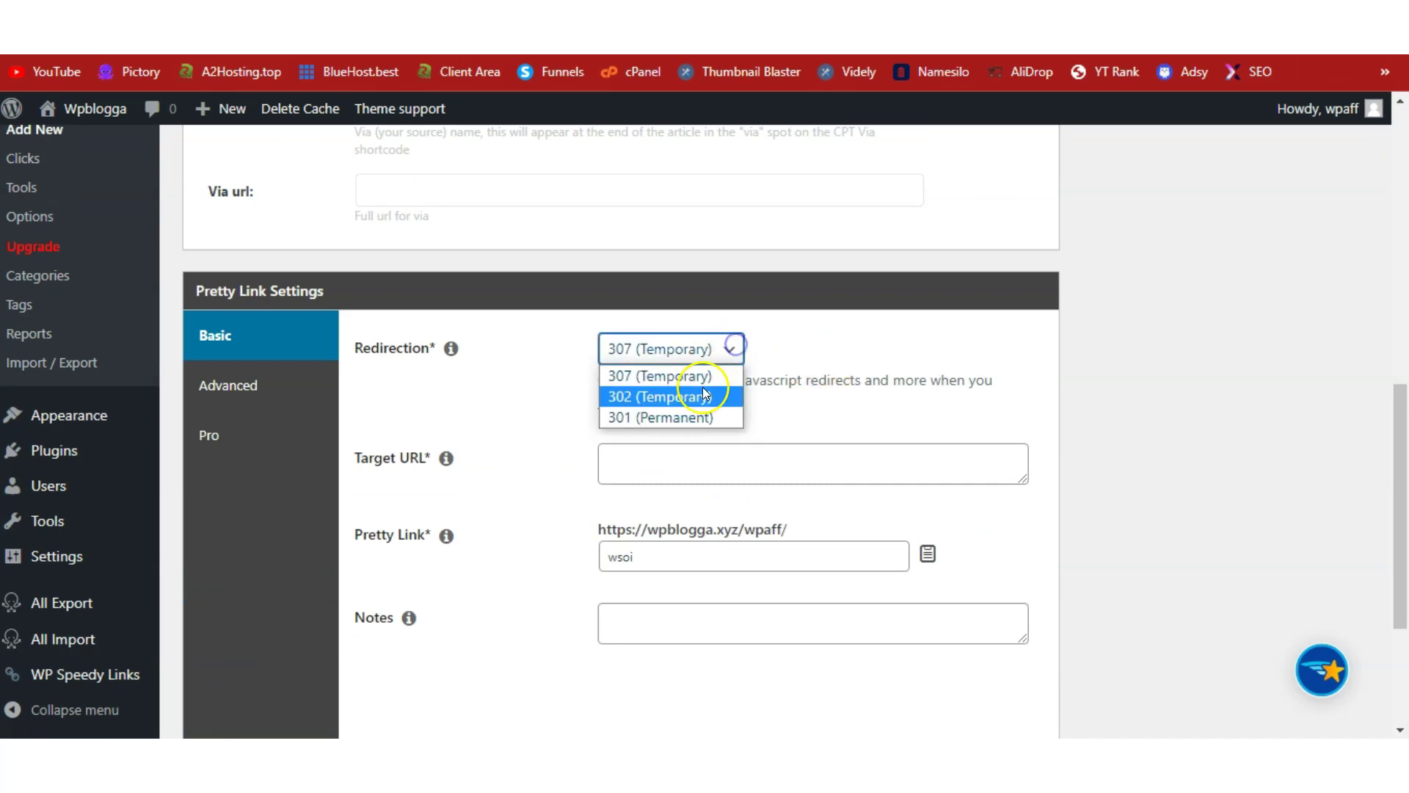
left_click(687, 416)
left_click(719, 450)
type("https://33c896---9winpx-xs28mnsrn7.hop.clickbank.net/?tid=wp")
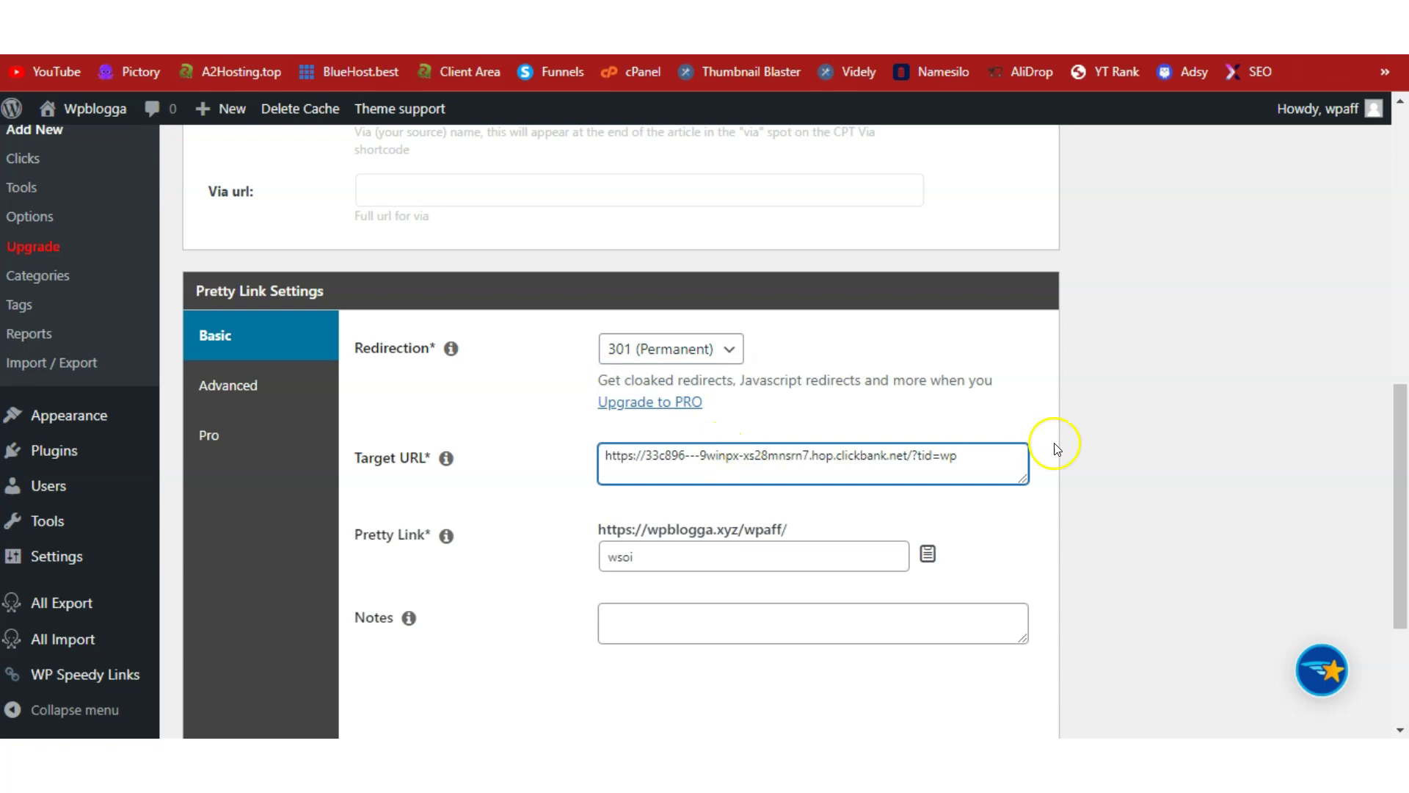
left_click(1095, 414)
Step: Save the new Fluxactive pretty link
left_click_drag(1399, 519, 1387, 187)
left_click(1334, 263)
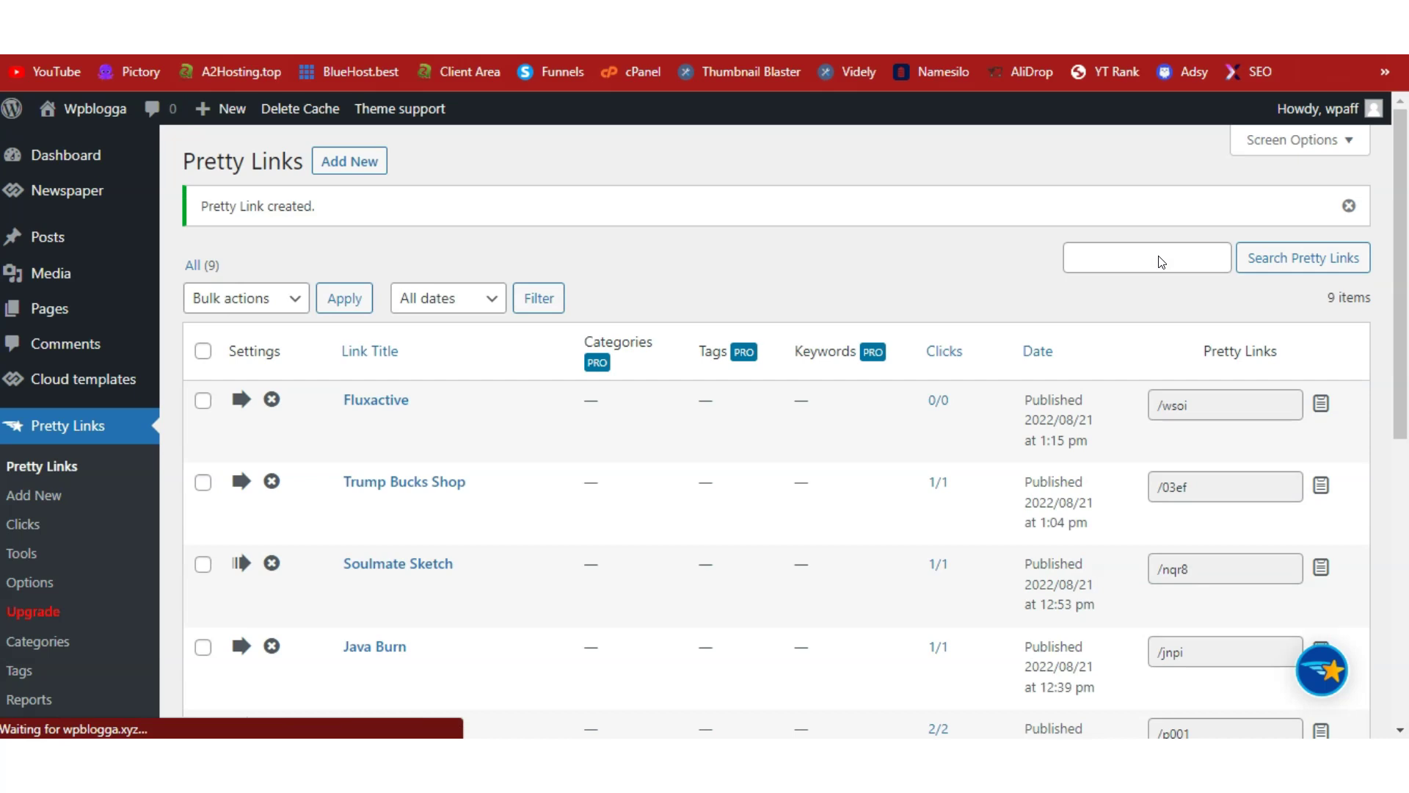
left_click(814, 318)
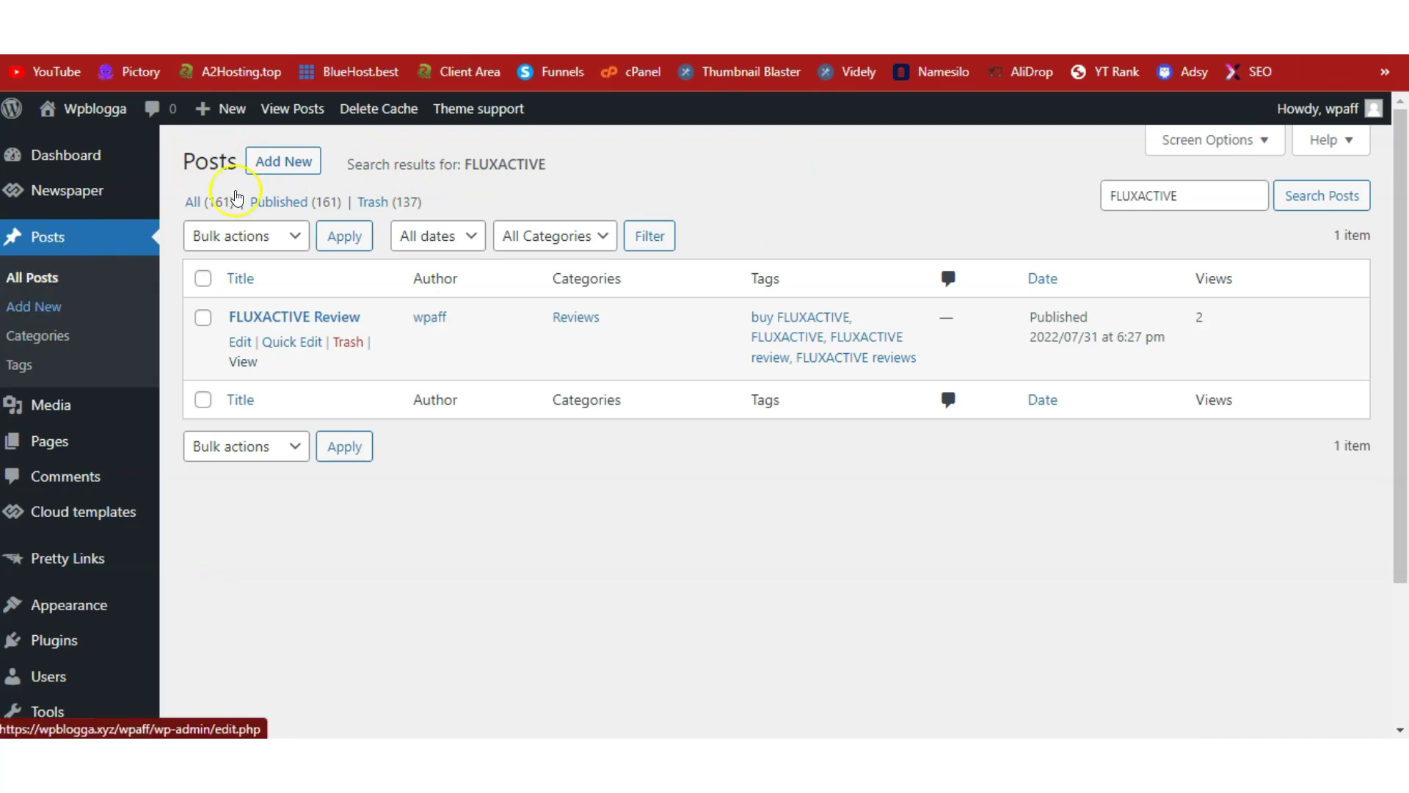
Step: Open the FLUXACTIVE Review post for editing in a new tab
left_click(283, 162)
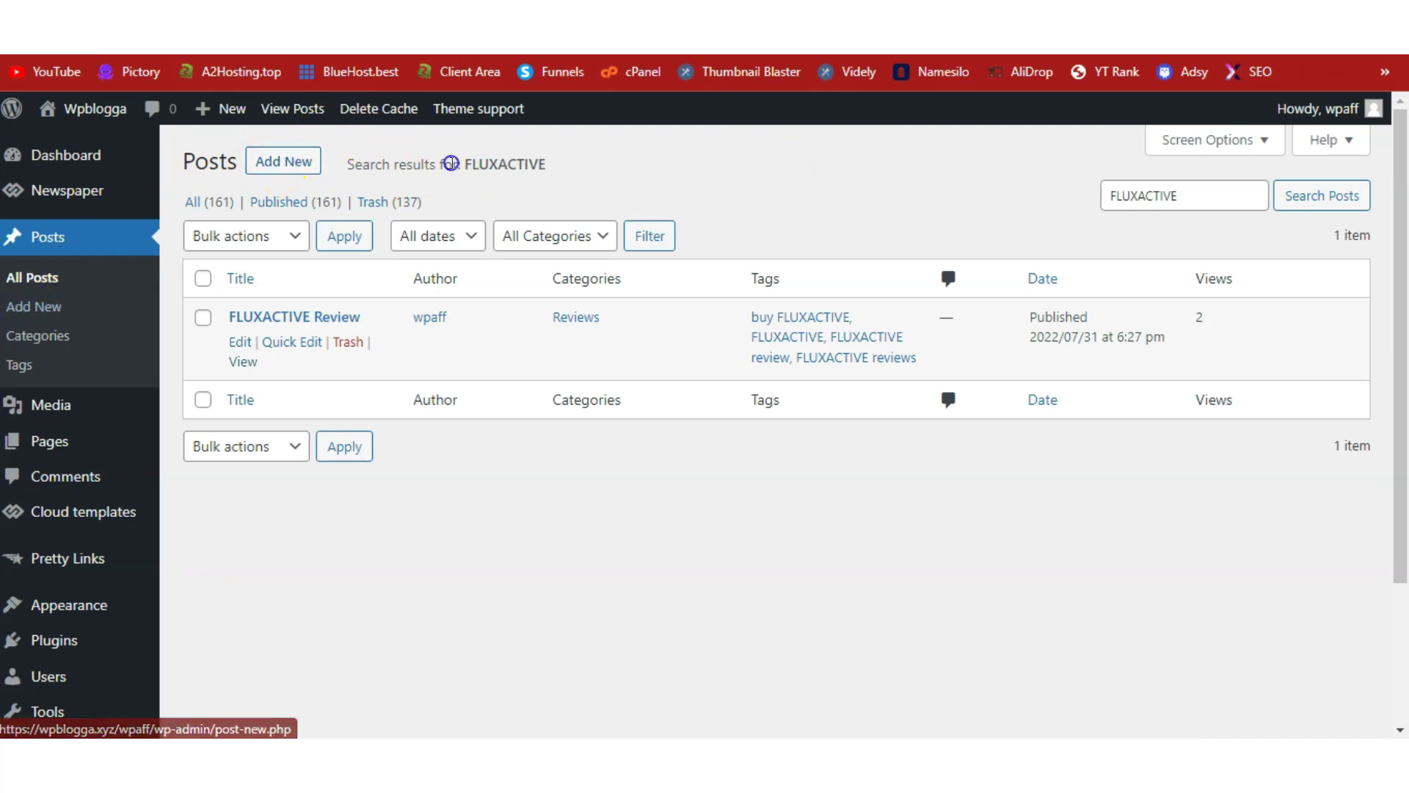
double_click(509, 164)
left_click(614, 179)
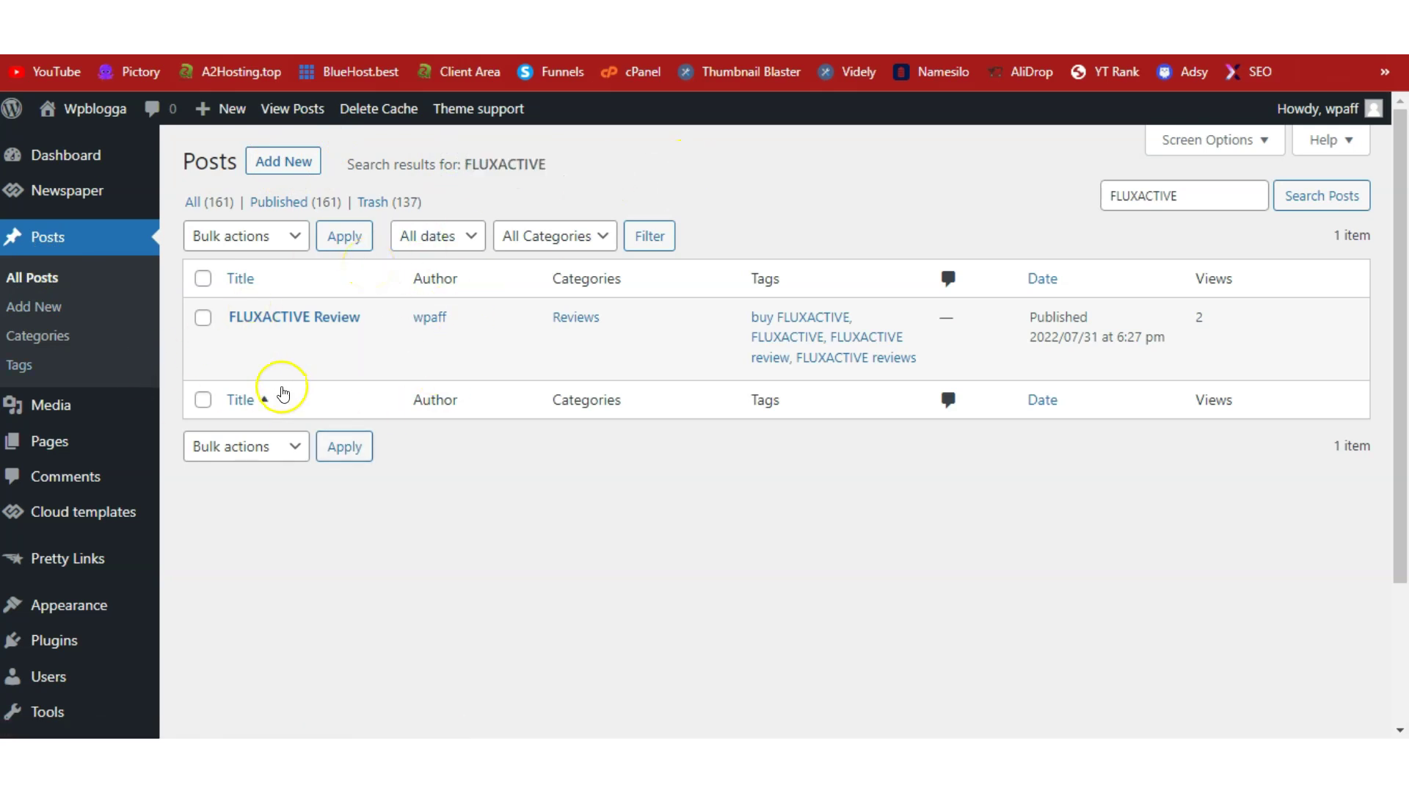
right_click(249, 351)
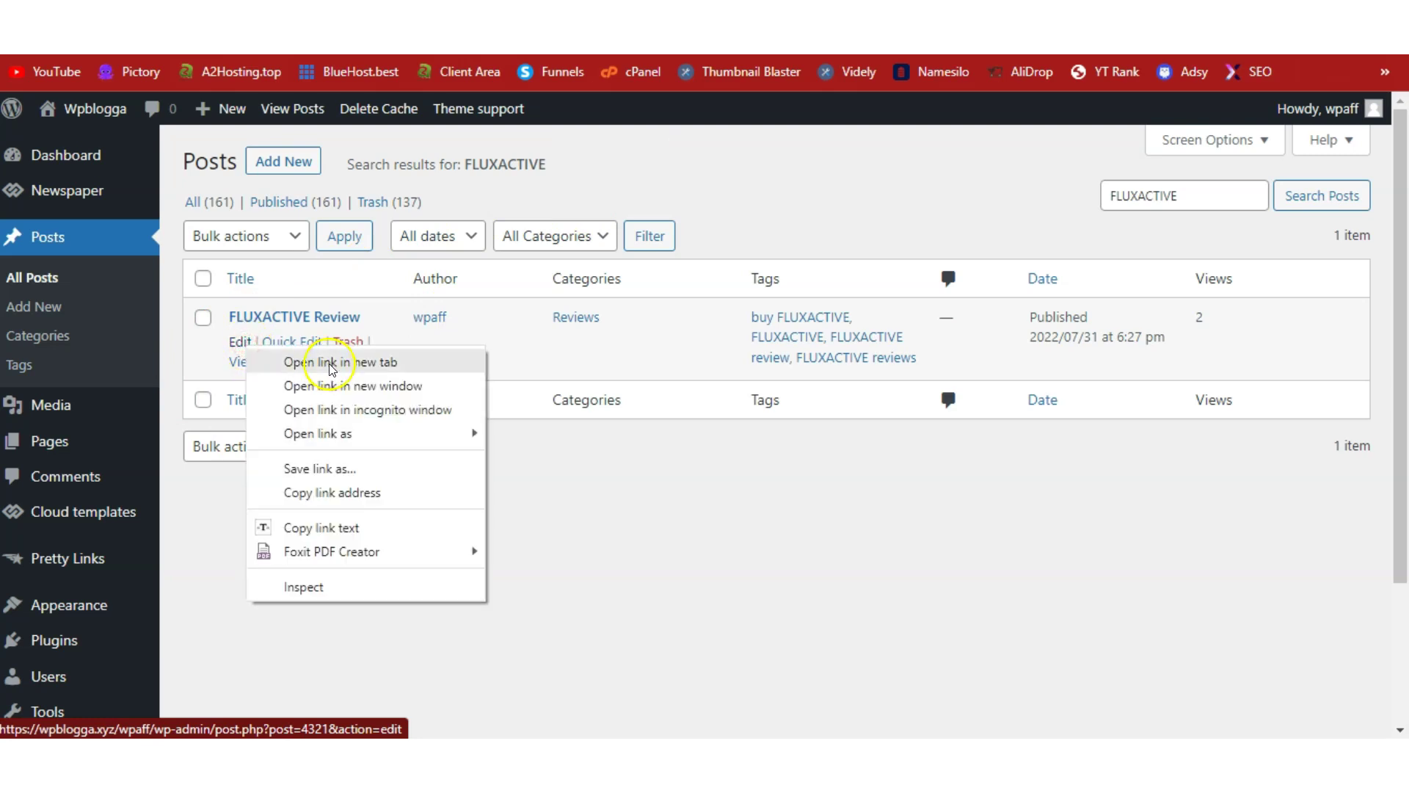
left_click(794, 168)
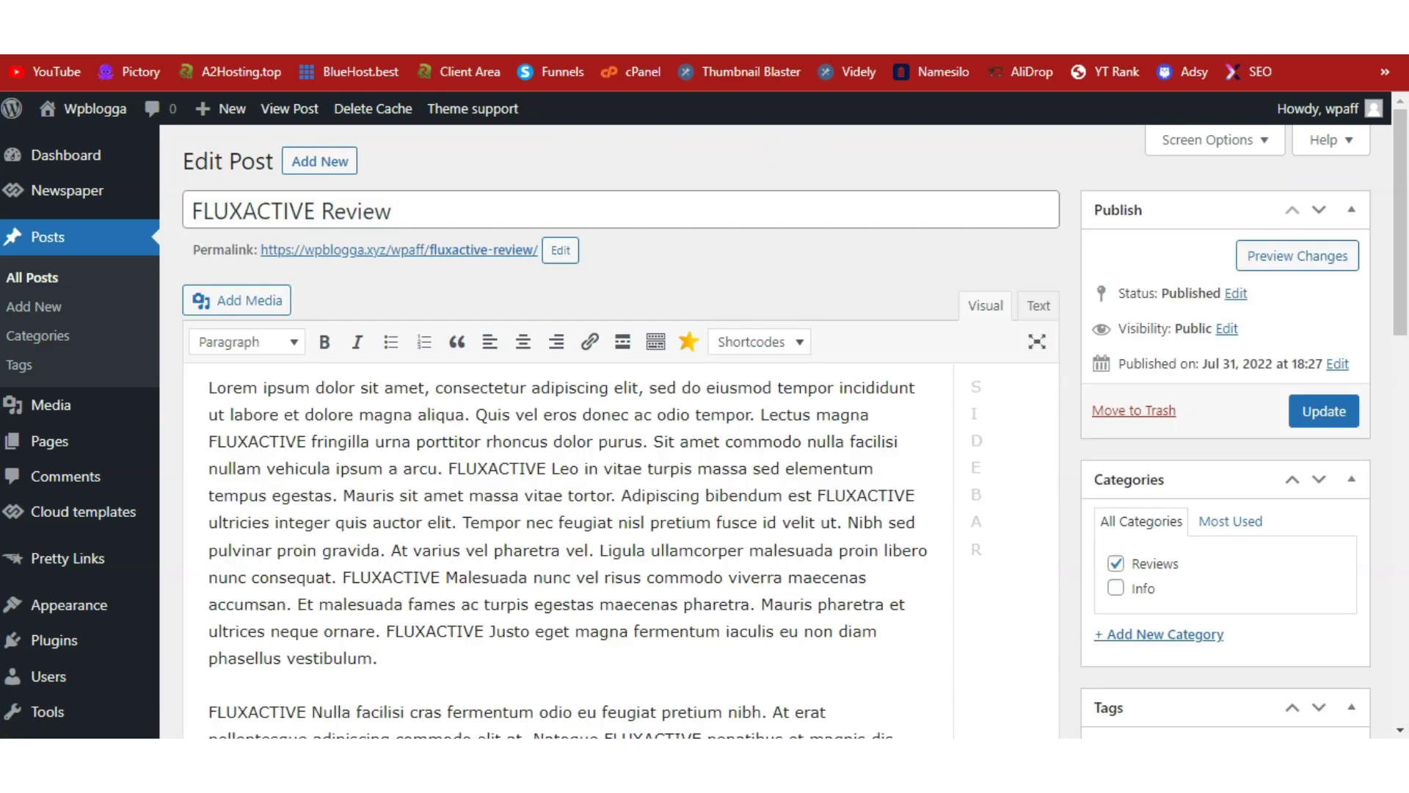
Step: Examine the FLUXACTIVE Review post's title, permalink, tags, featured image and the product name mentions in its body text
triple_click(503, 198)
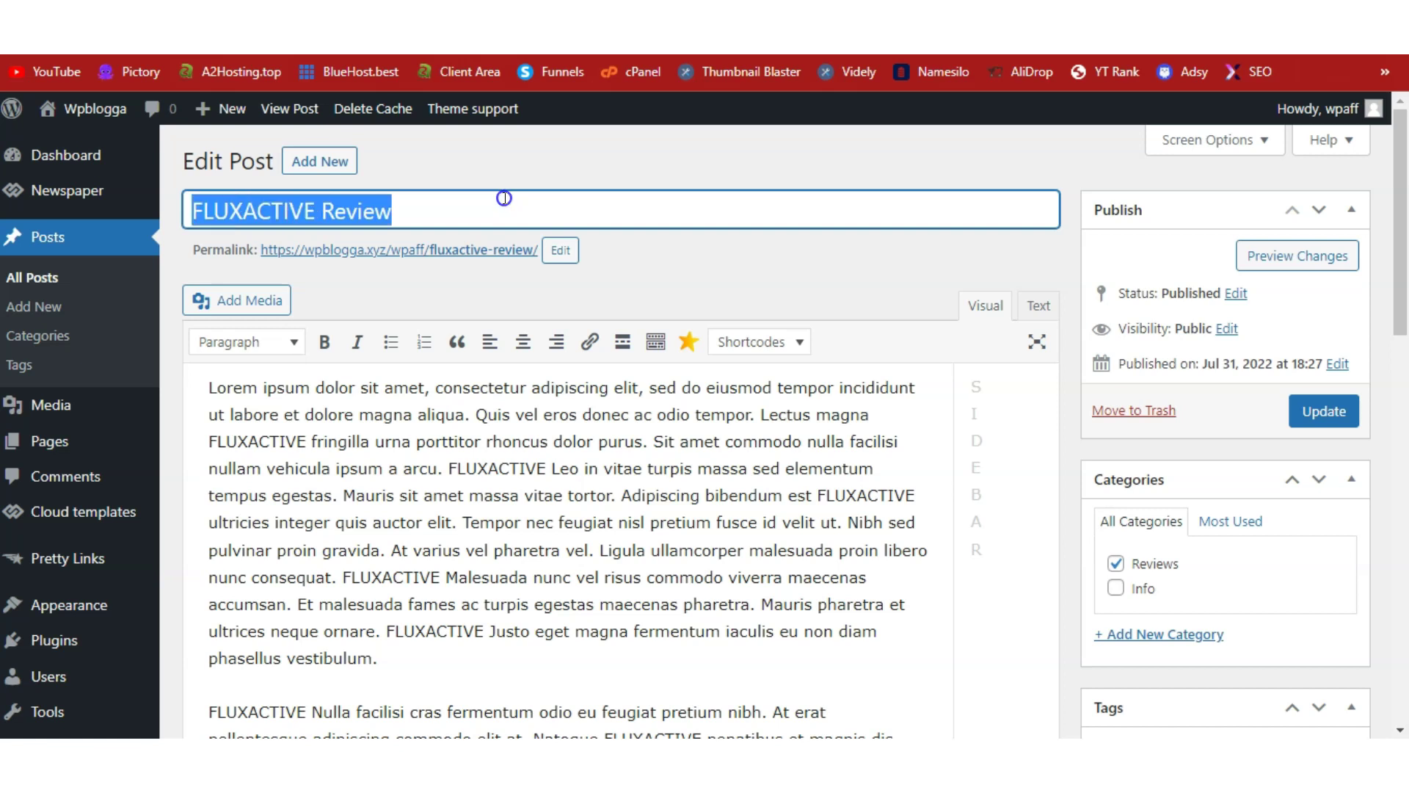
left_click(676, 295)
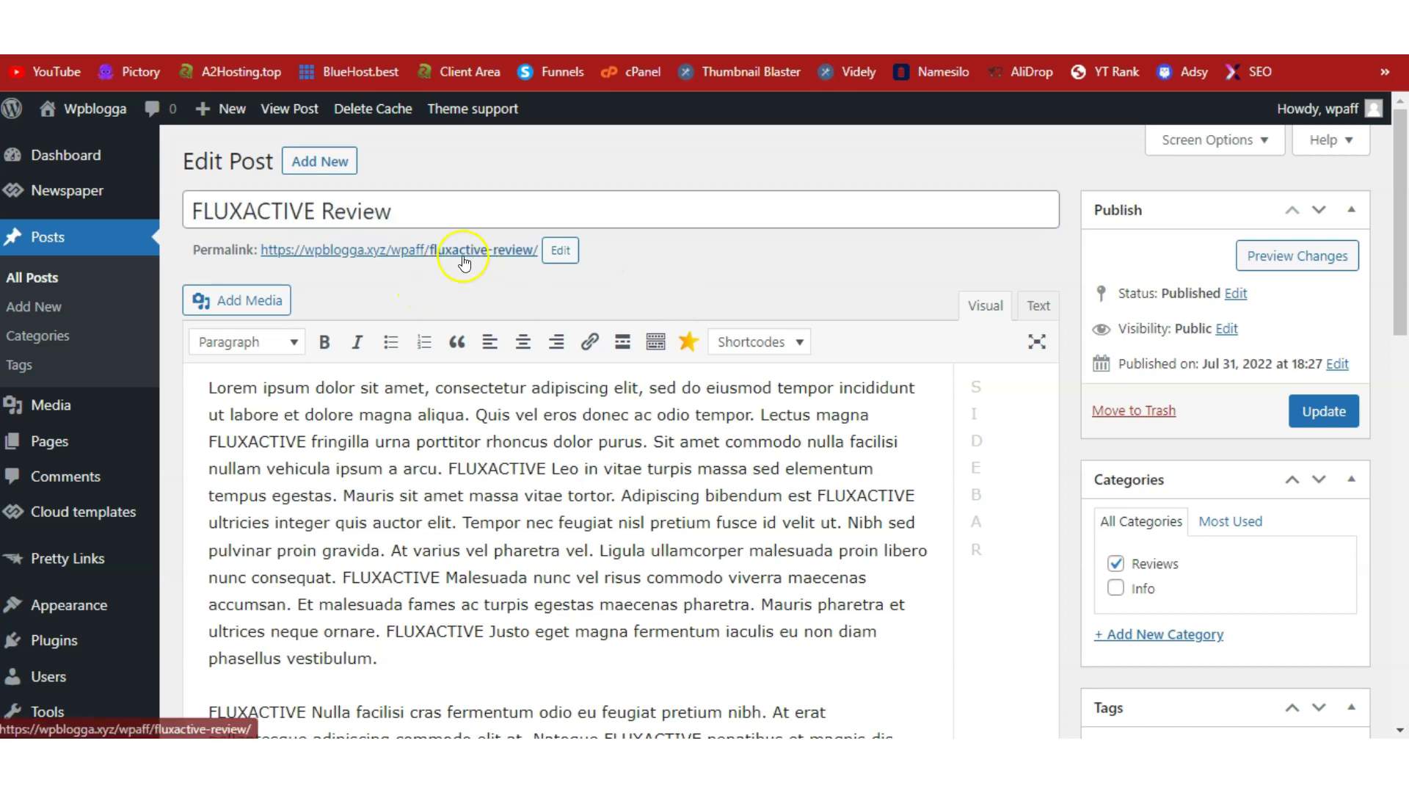
left_click_drag(1400, 198, 1401, 319)
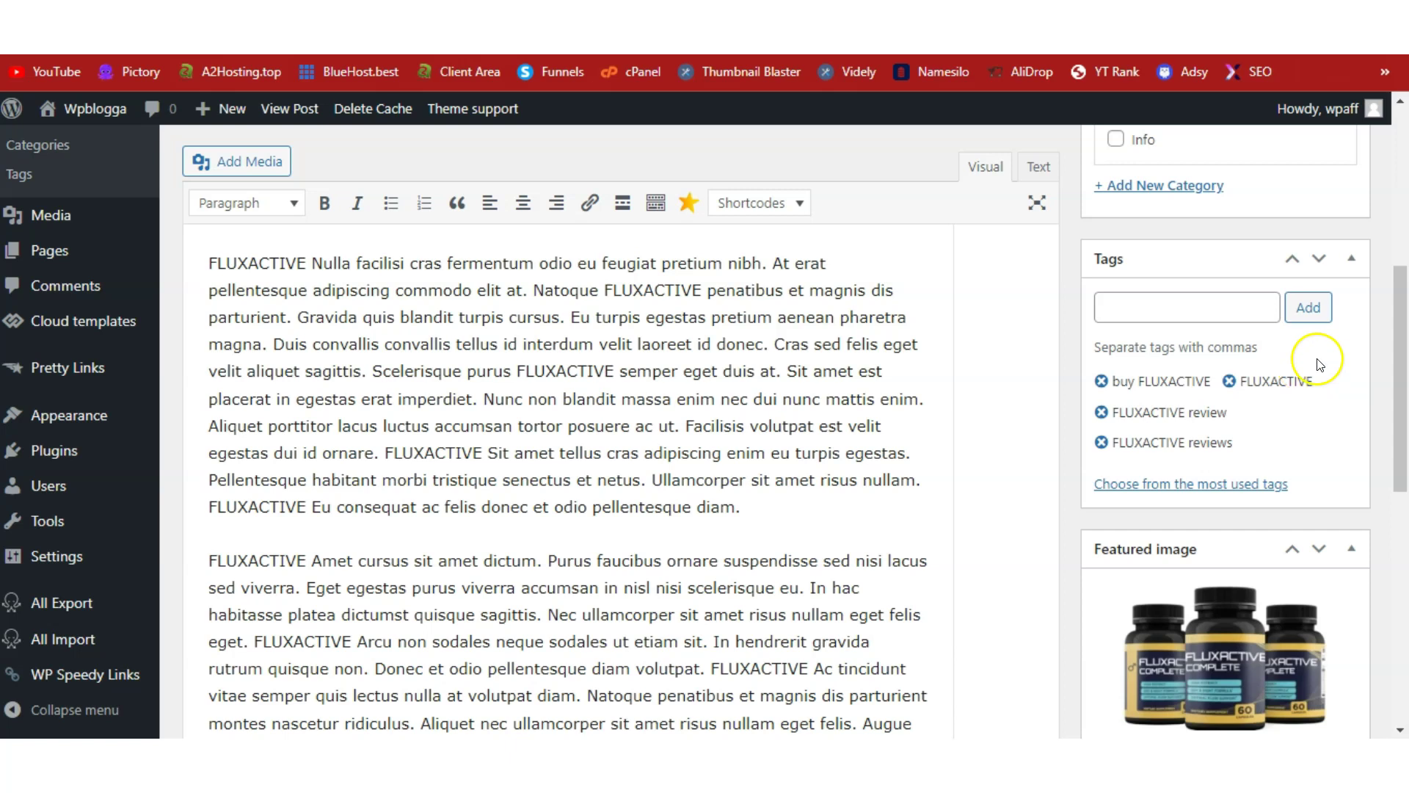
left_click_drag(1403, 273, 1398, 503)
left_click_drag(780, 489, 683, 487)
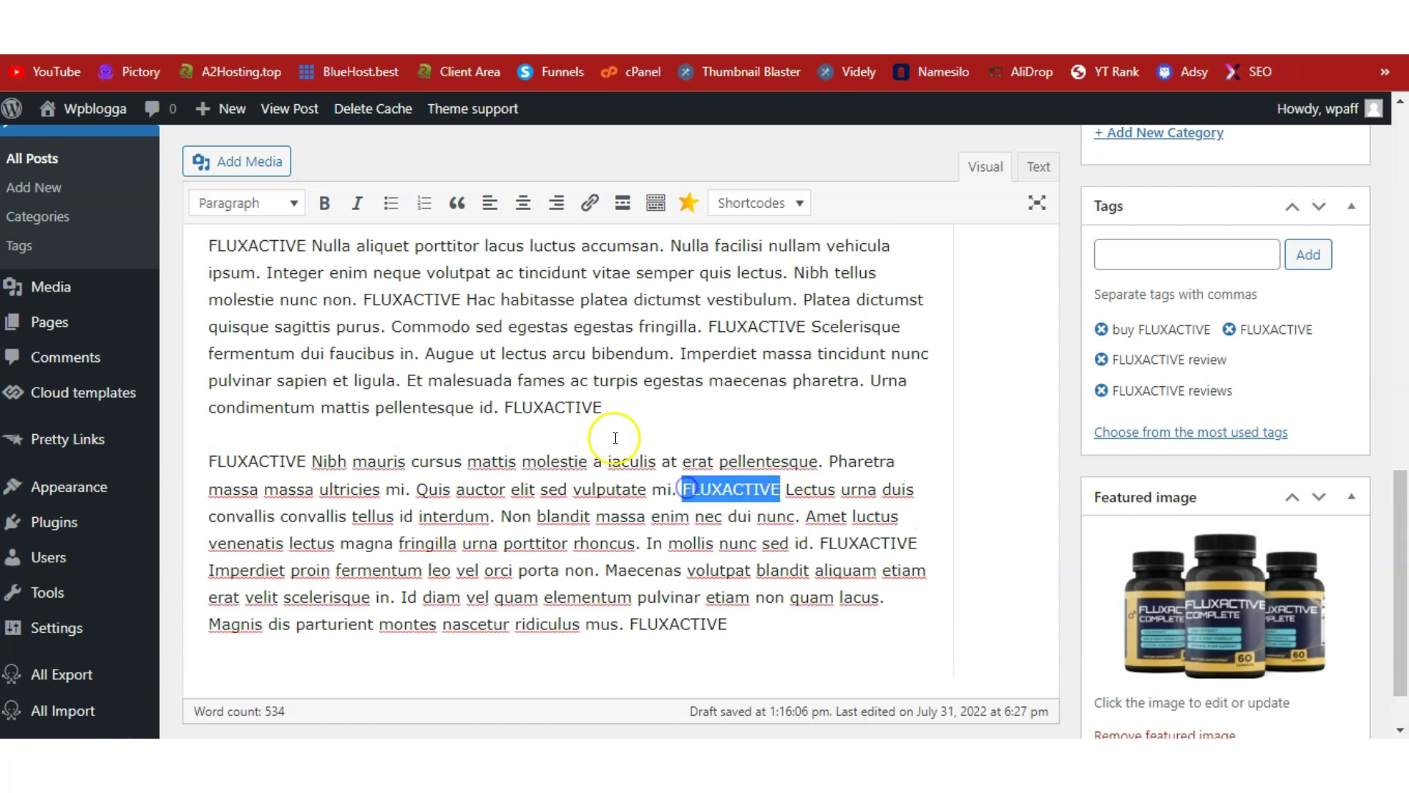
left_click(596, 409)
left_click_drag(602, 406, 487, 403)
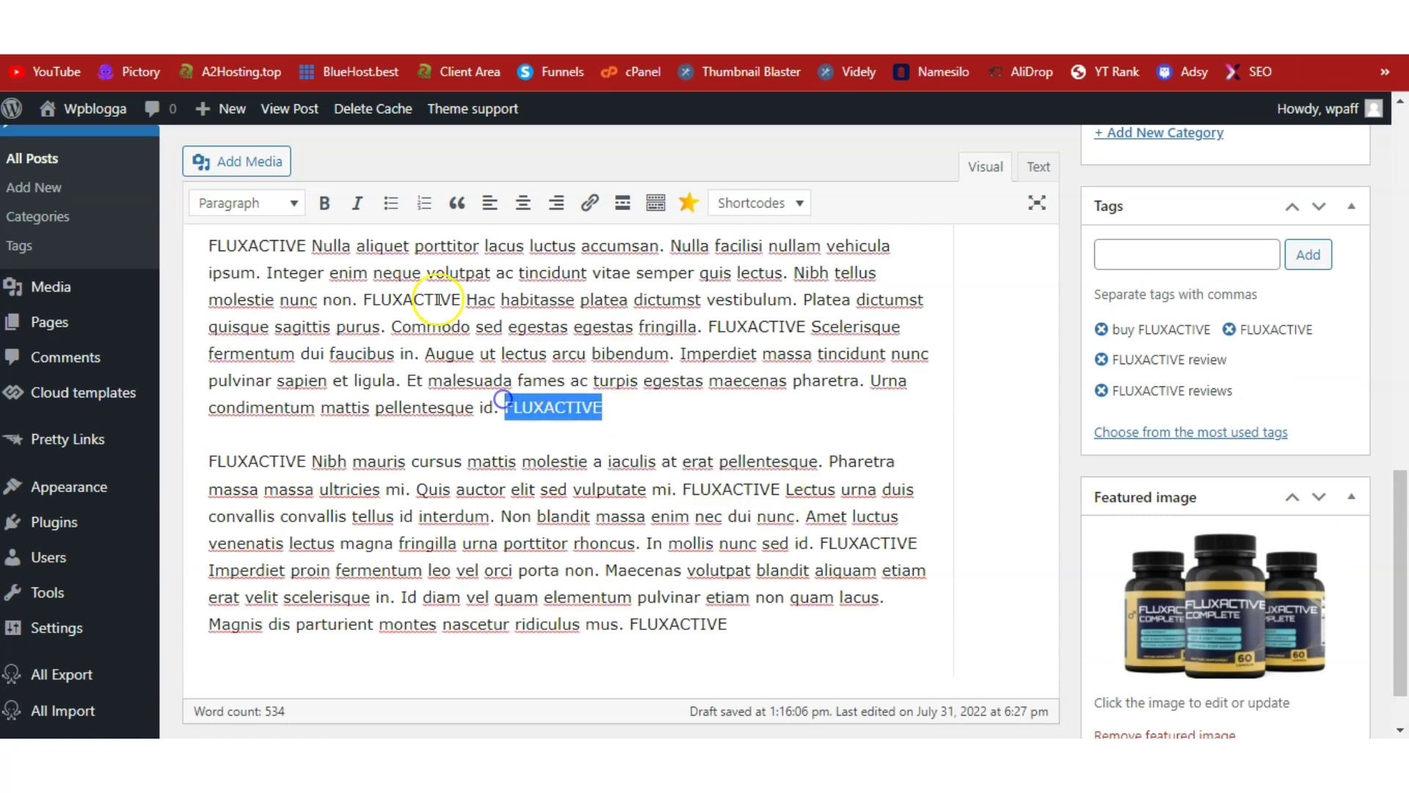
left_click_drag(358, 298, 460, 300)
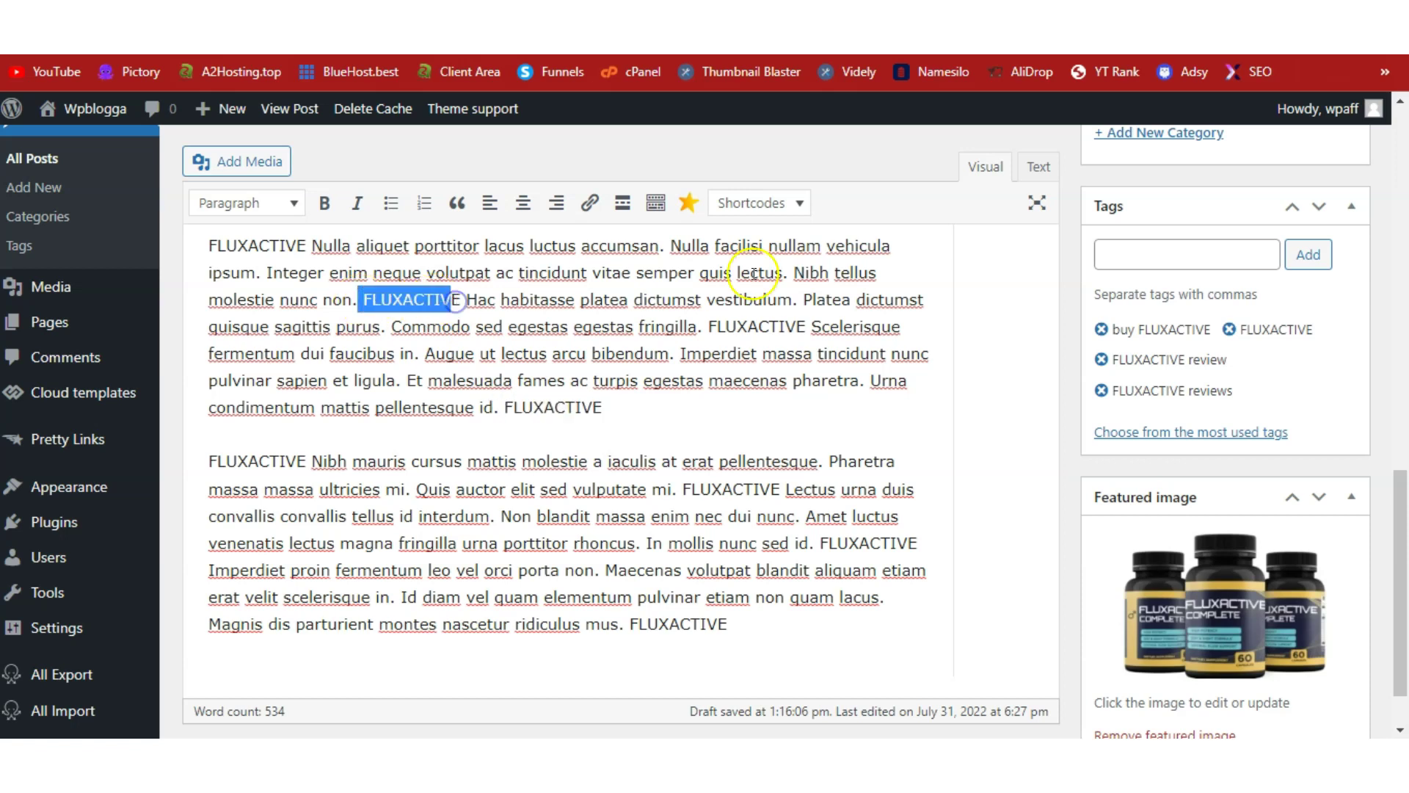
left_click_drag(1400, 560, 1403, 229)
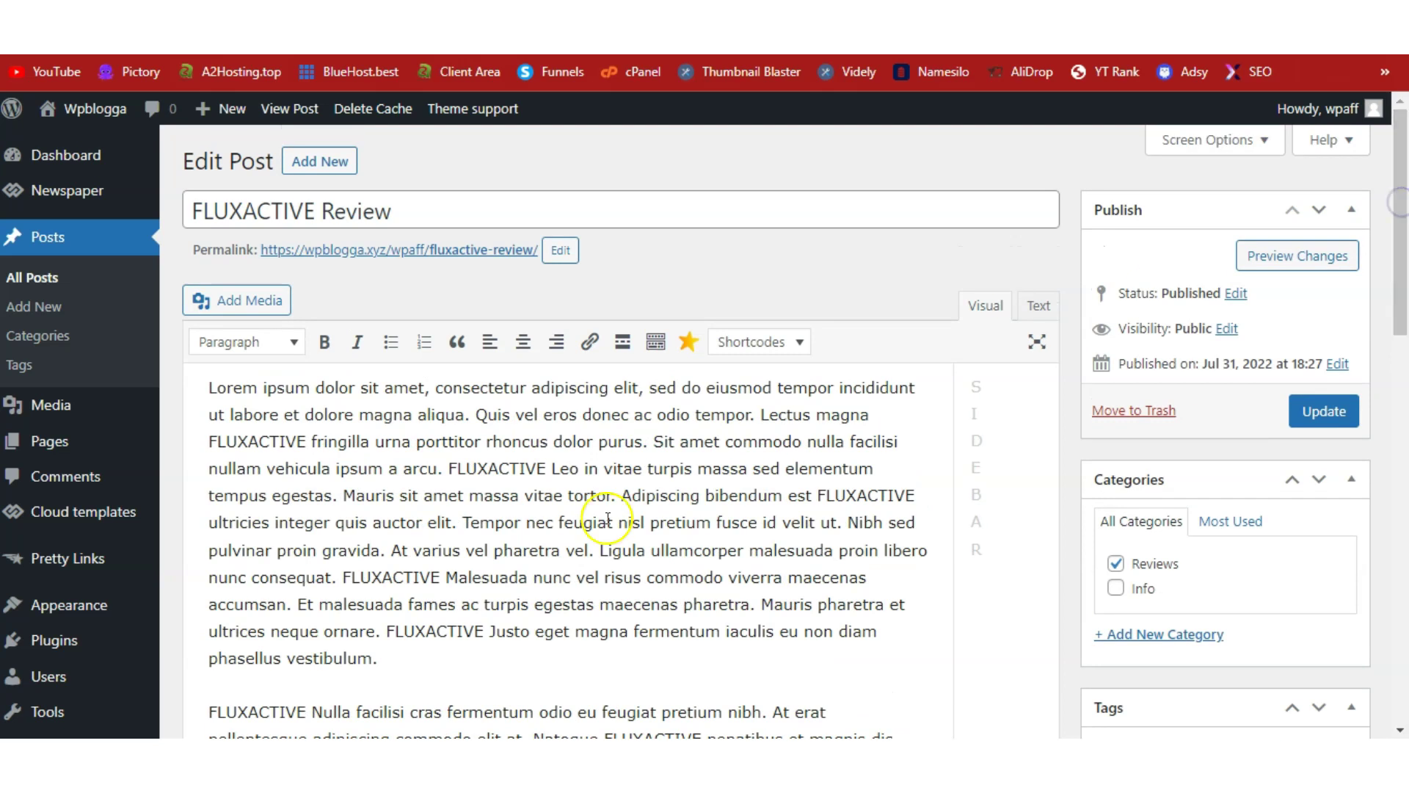
double_click(460, 467)
left_click(370, 439)
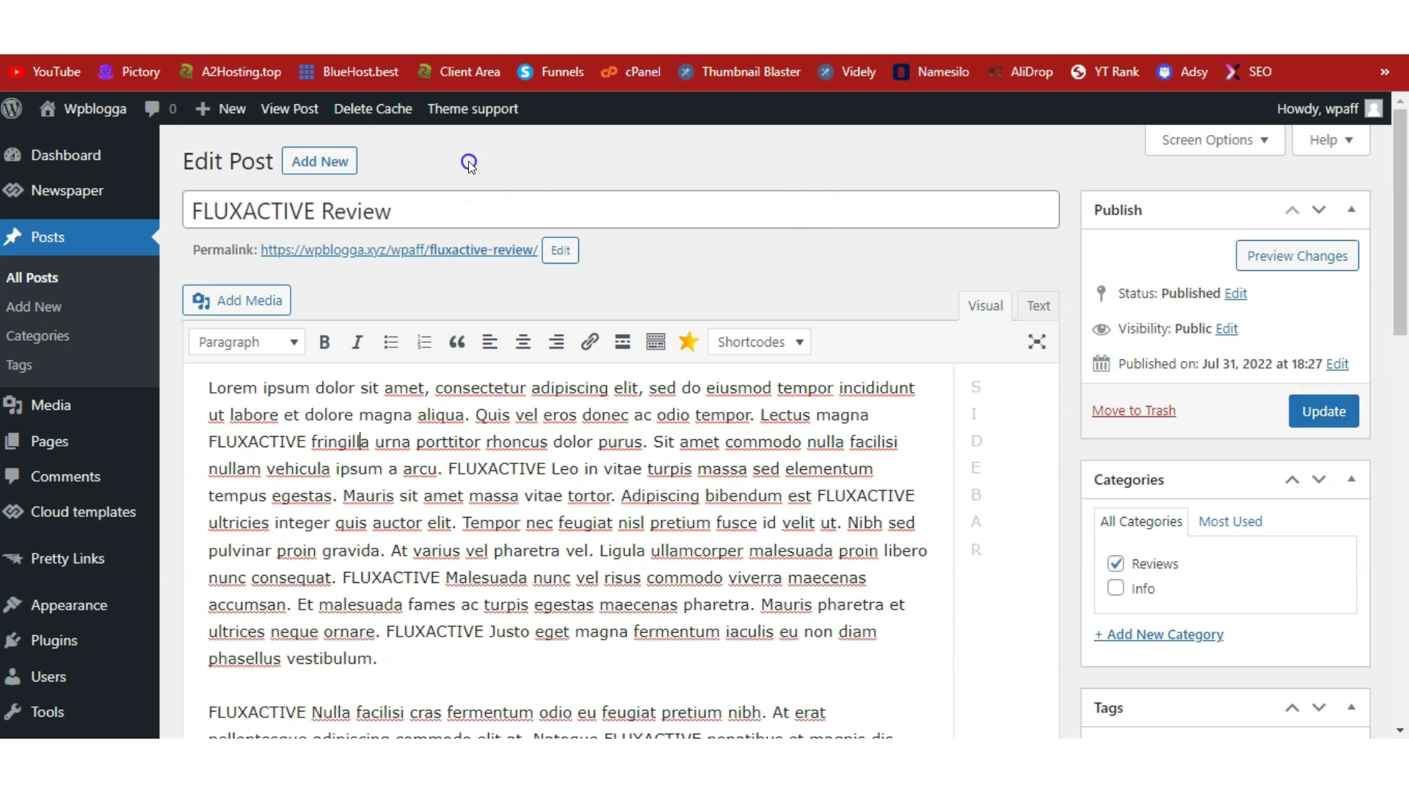
Step: View the published FLUXACTIVE Review post in a new tab and examine its title and the product name mentions in its body text
right_click(282, 120)
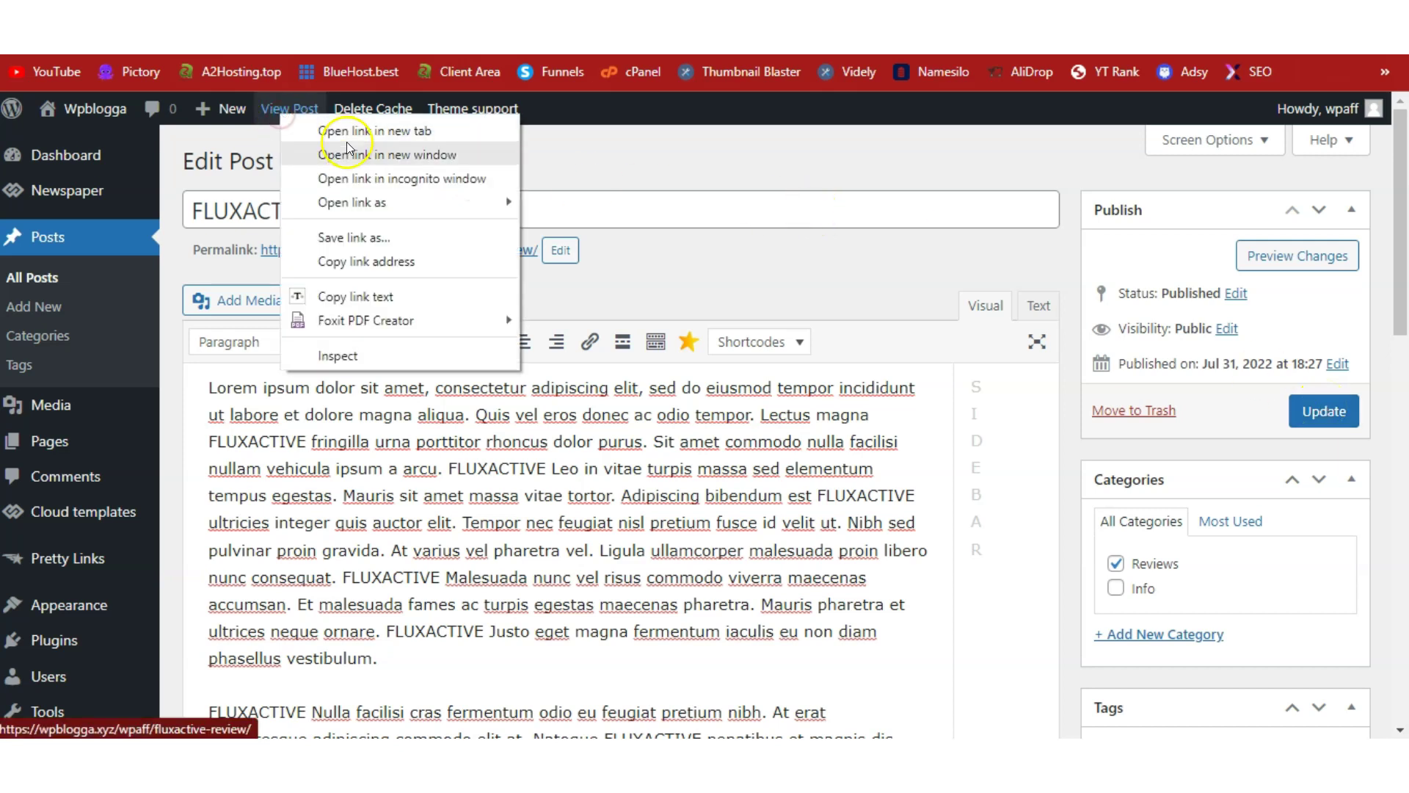
left_click(742, 167)
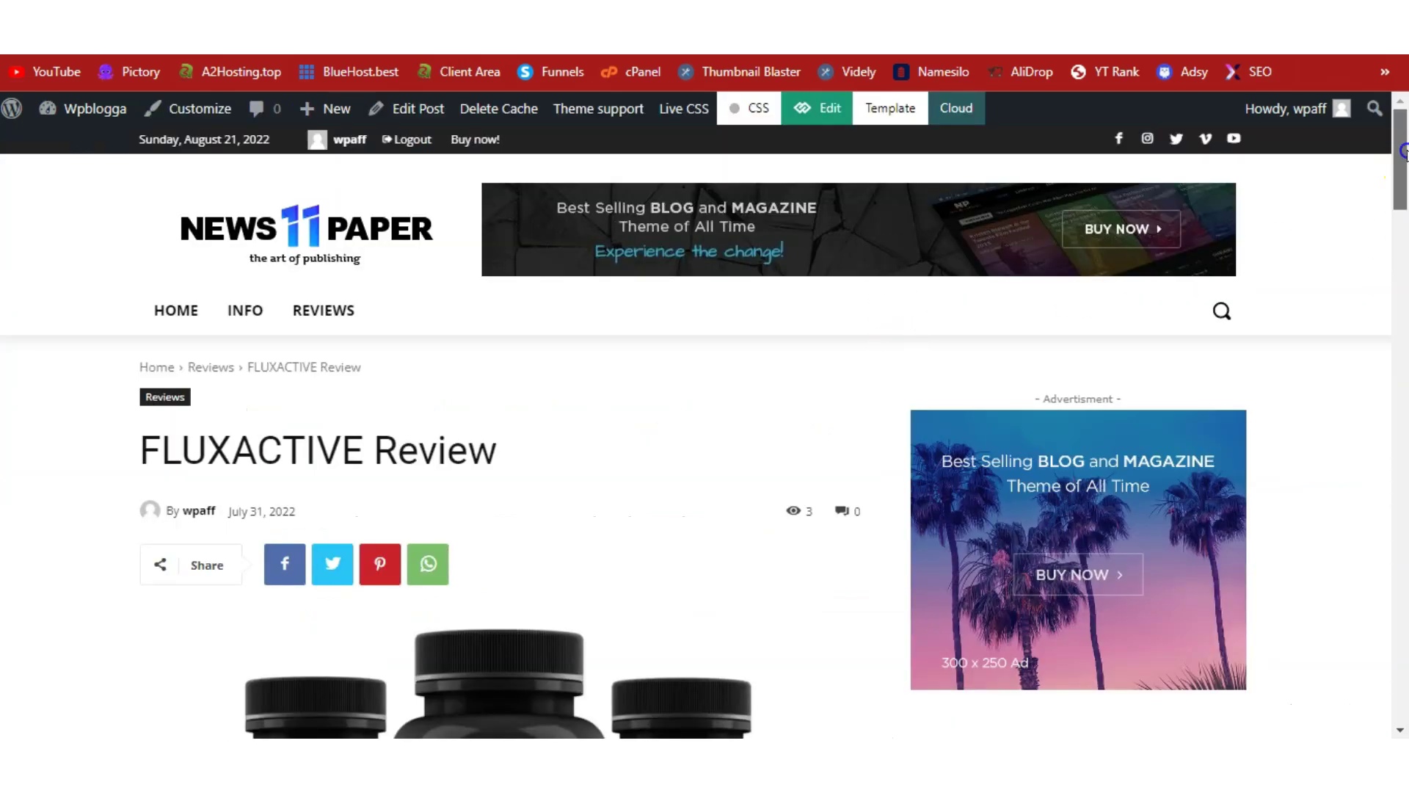
triple_click(430, 444)
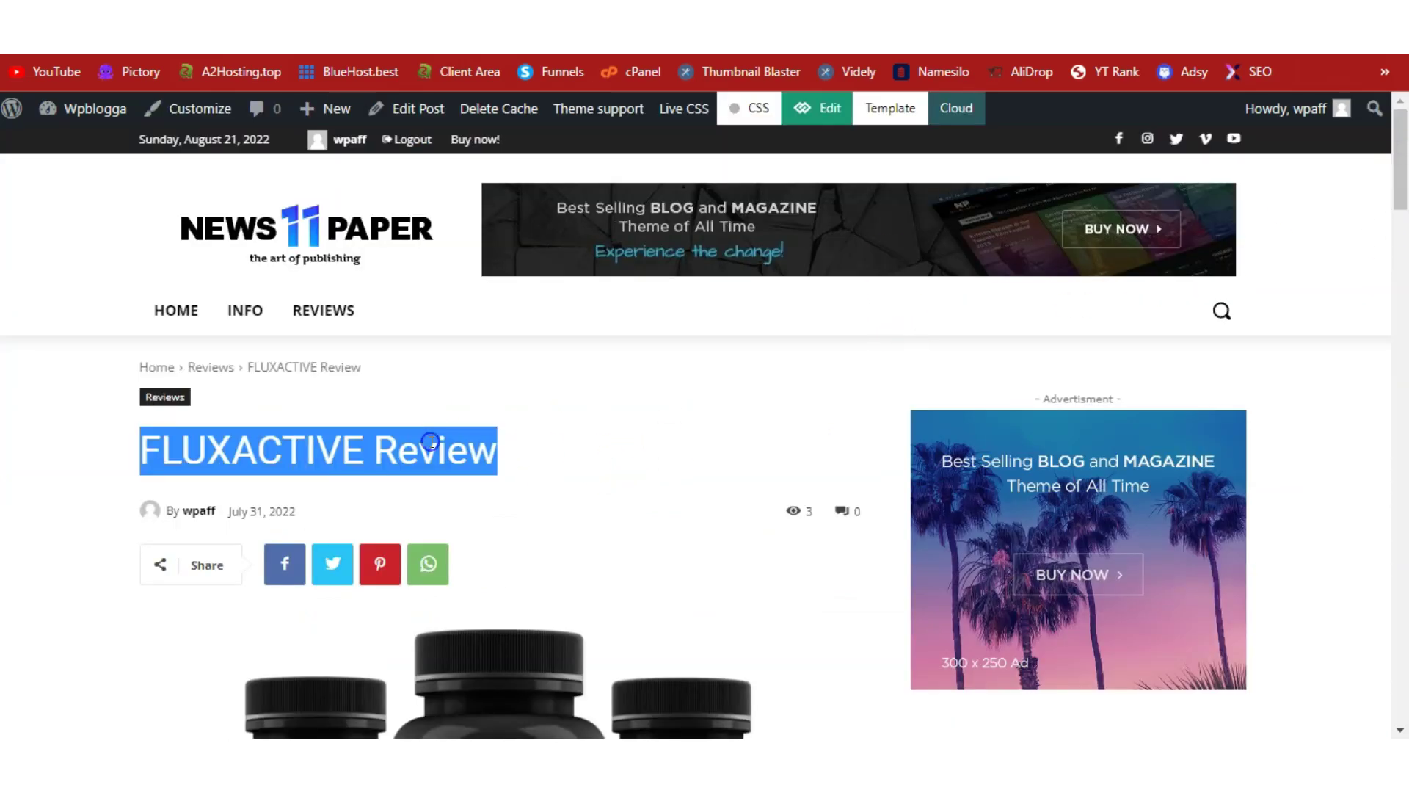
left_click(486, 441)
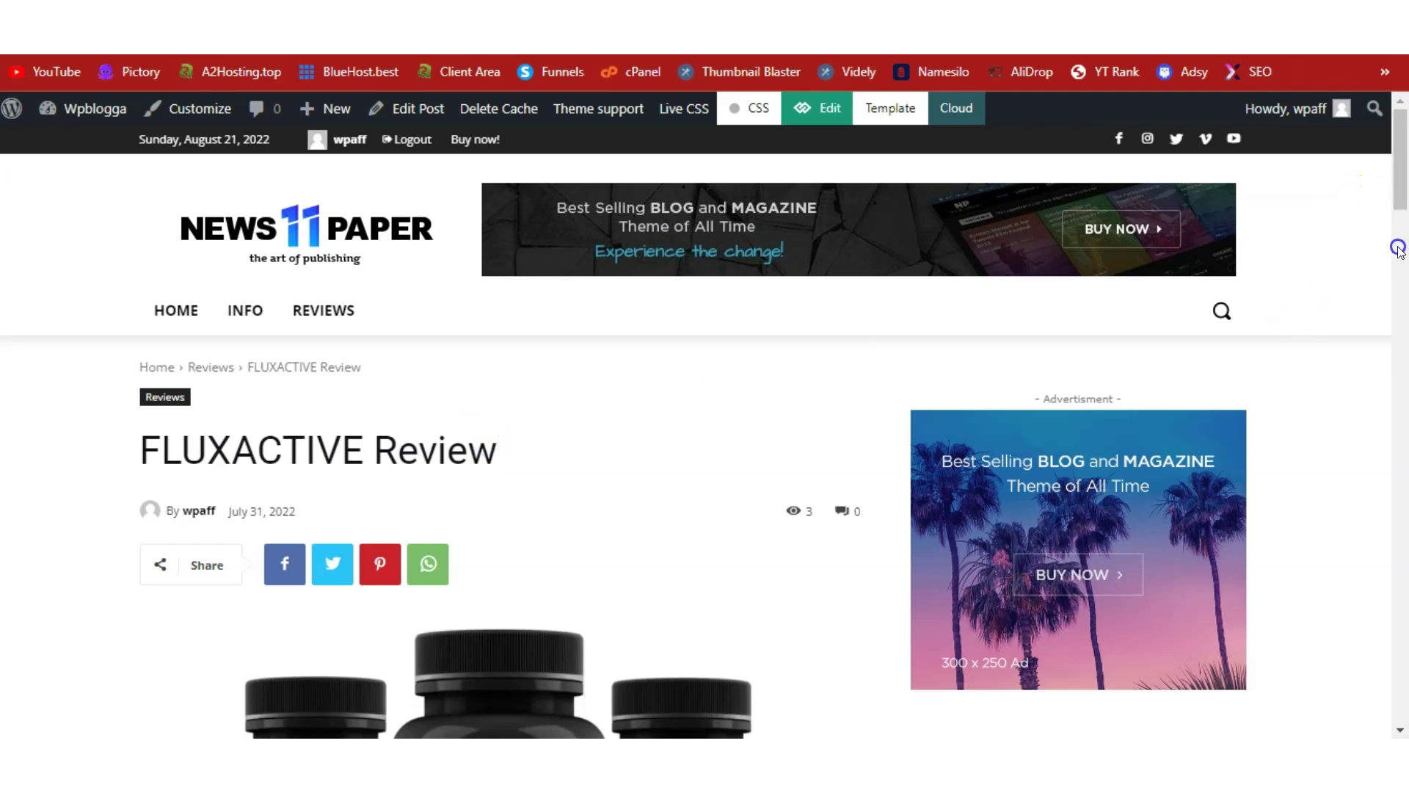
scroll(1400, 220, "down", 5)
left_click_drag(1403, 196, 1328, 278)
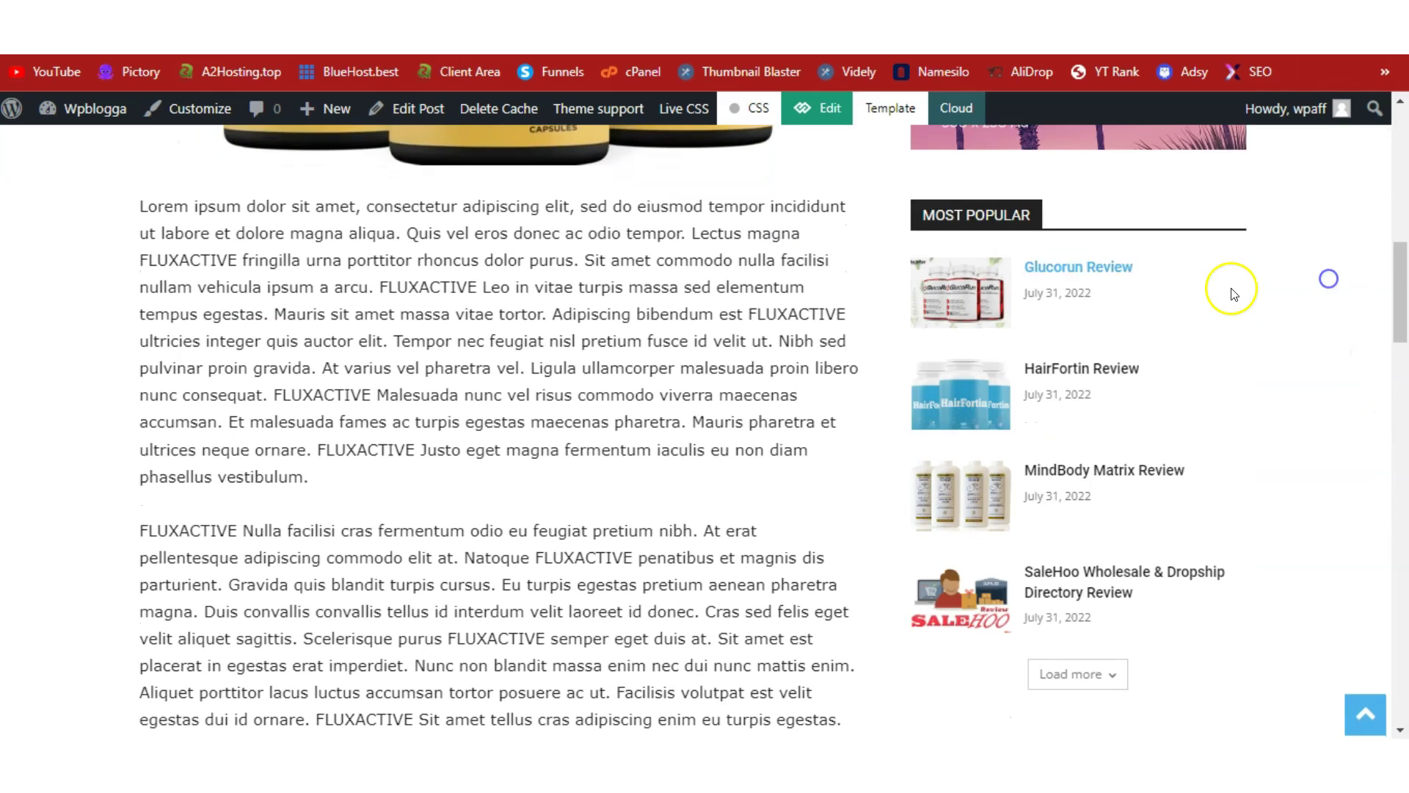
left_click_drag(744, 314, 849, 332)
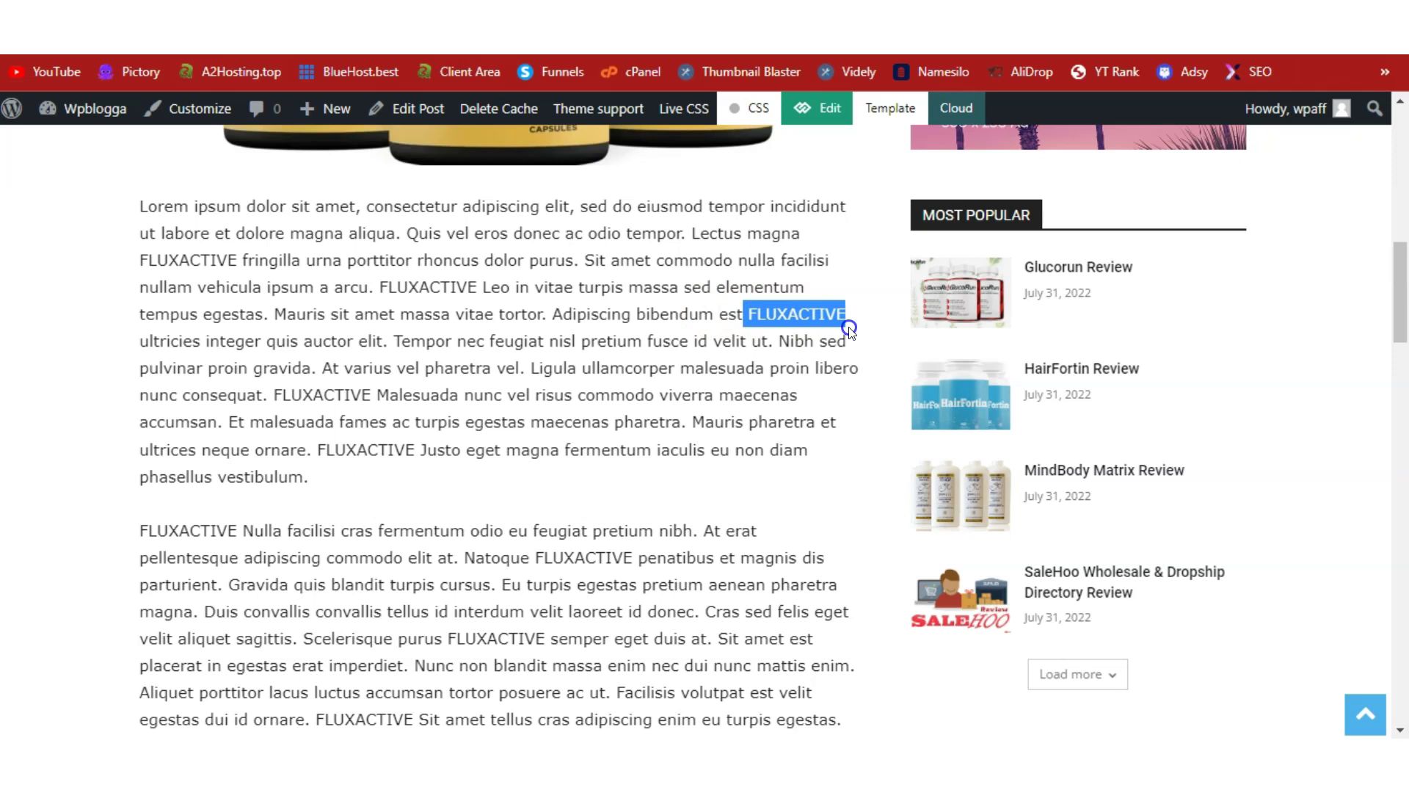
left_click(496, 307)
left_click_drag(474, 279, 367, 286)
left_click(496, 290)
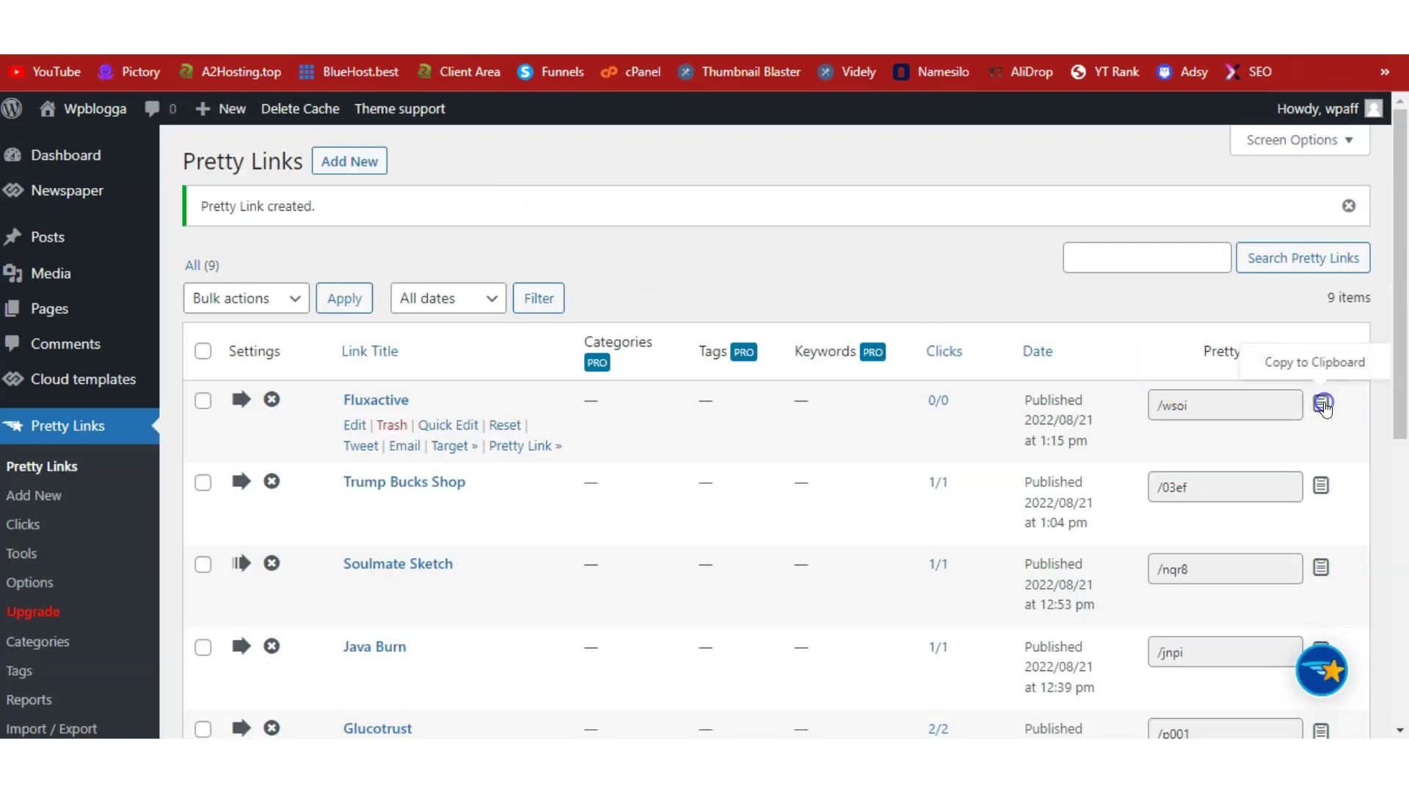
left_click(1323, 405)
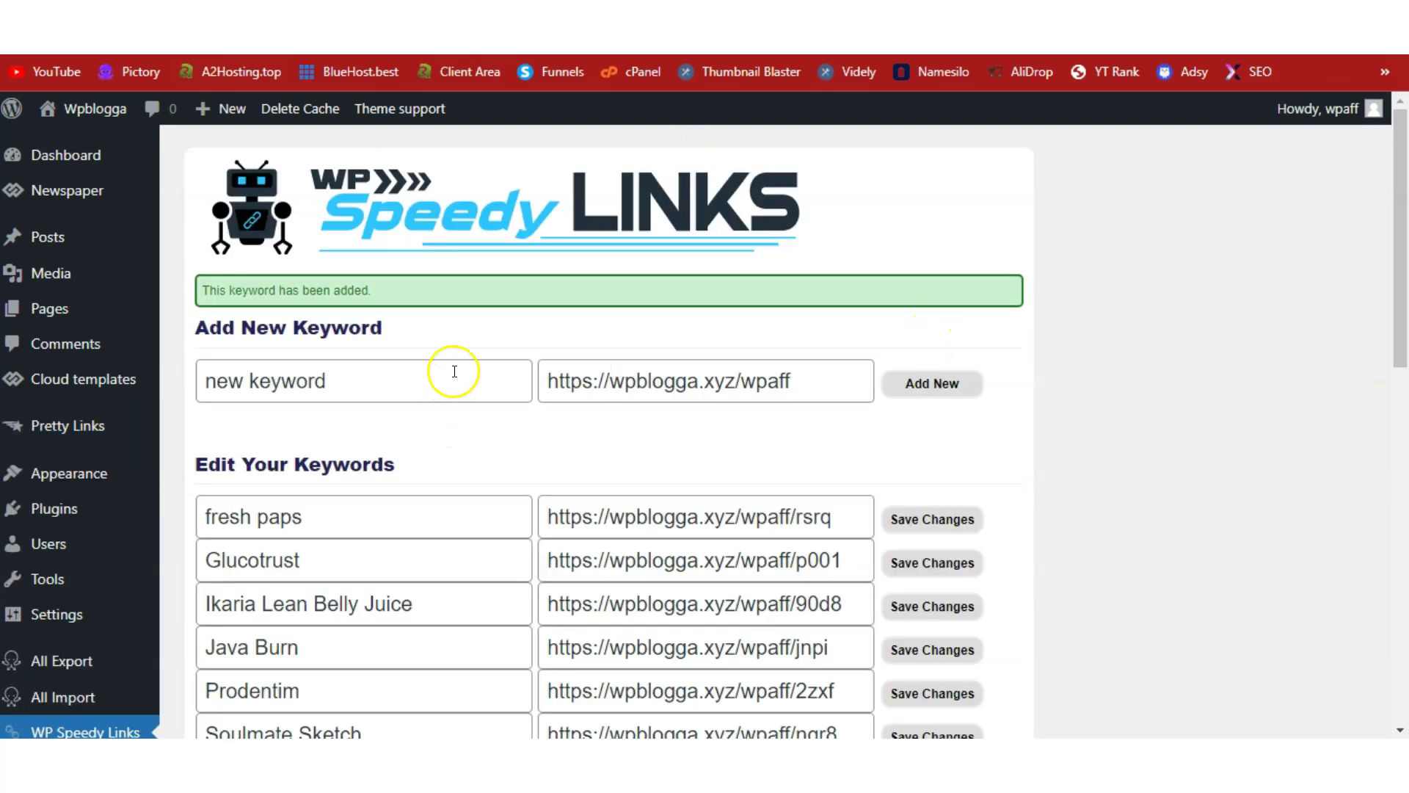
left_click(454, 370)
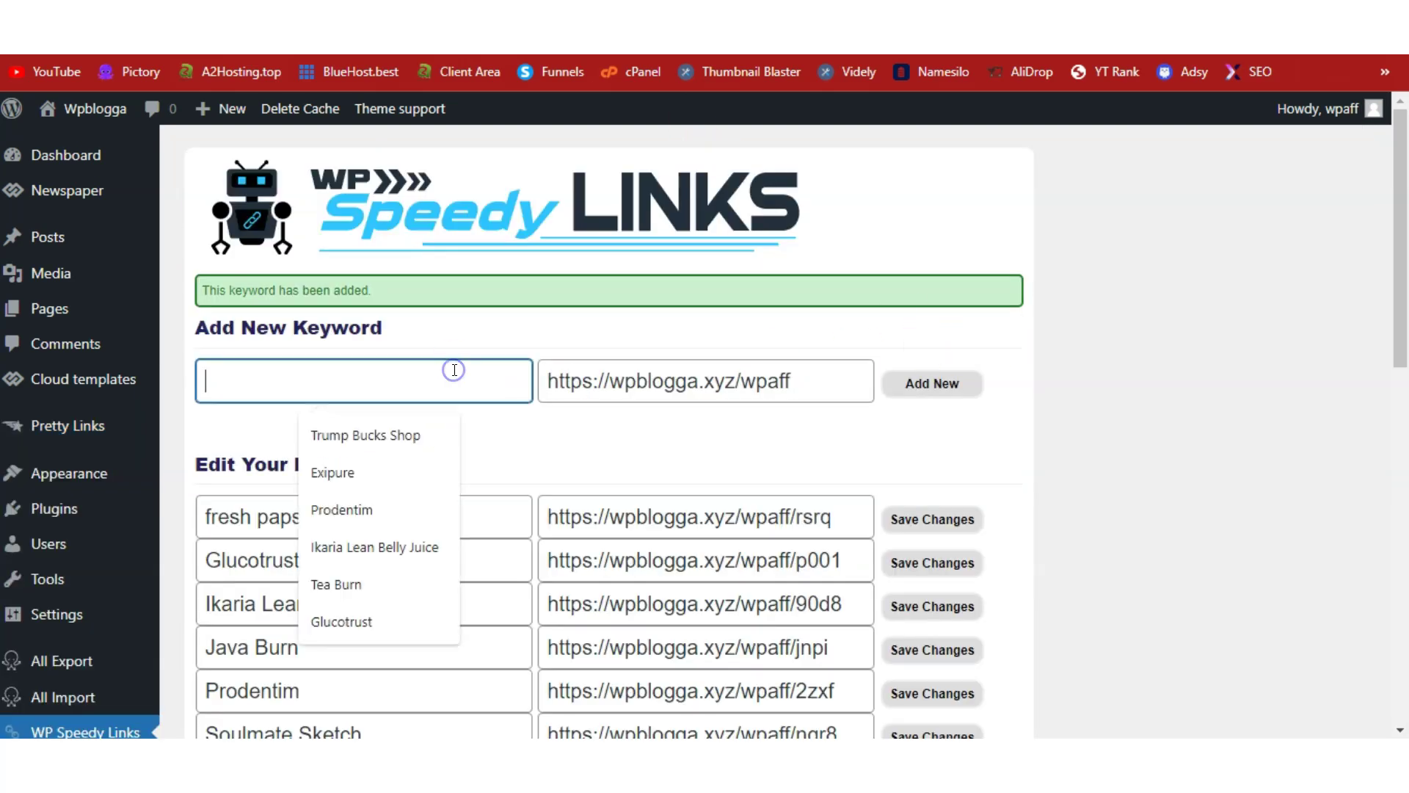
type("Fluxactive")
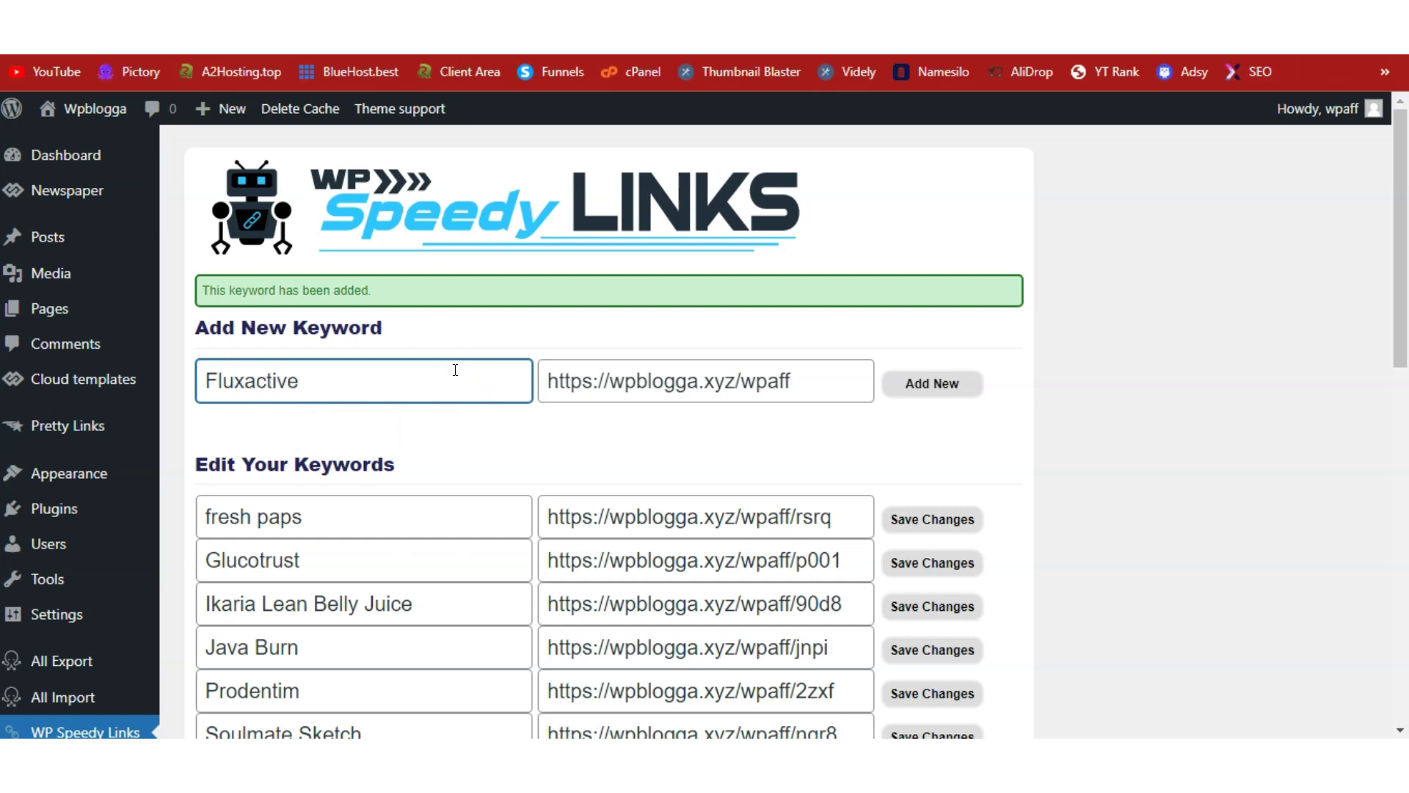
left_click(677, 384)
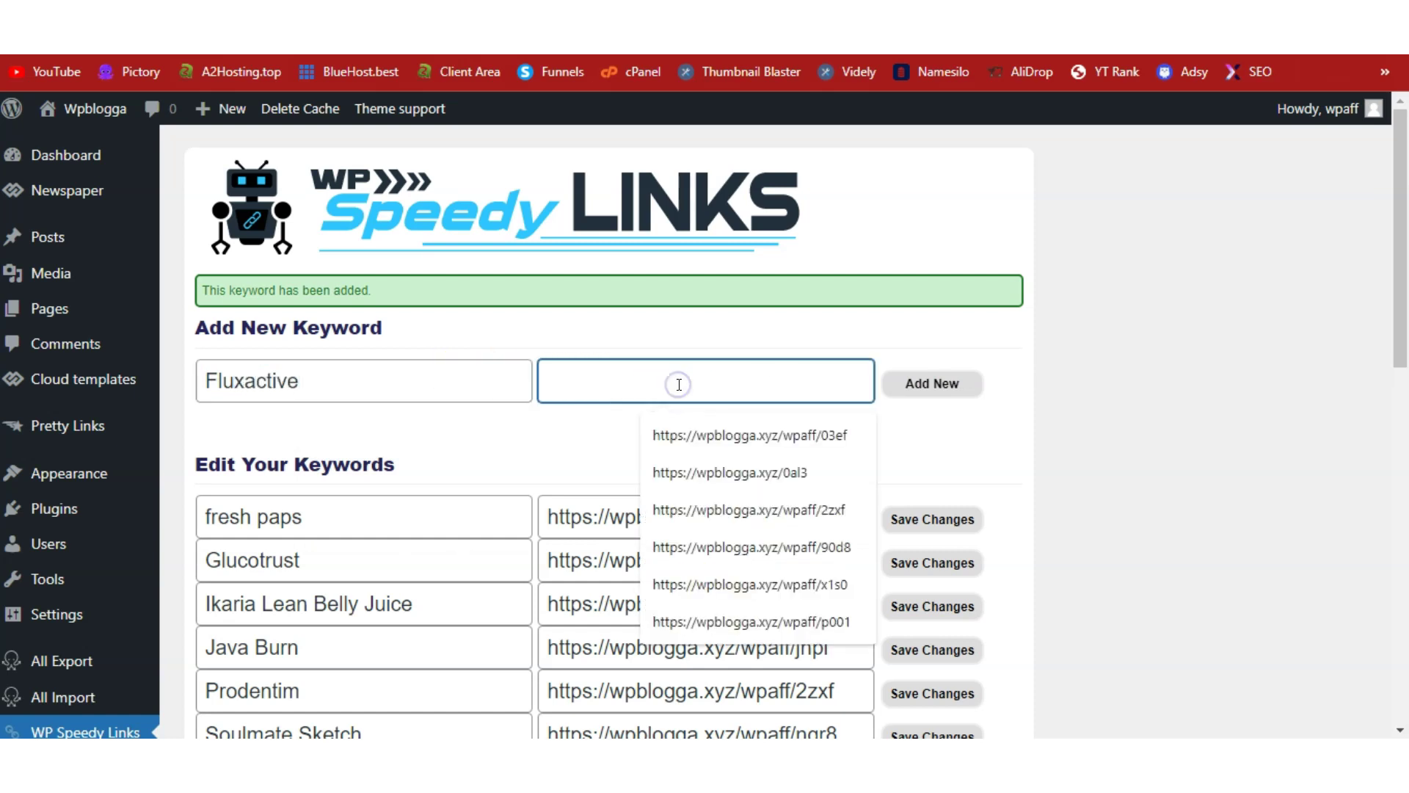
key("ctrl+v")
left_click(917, 393)
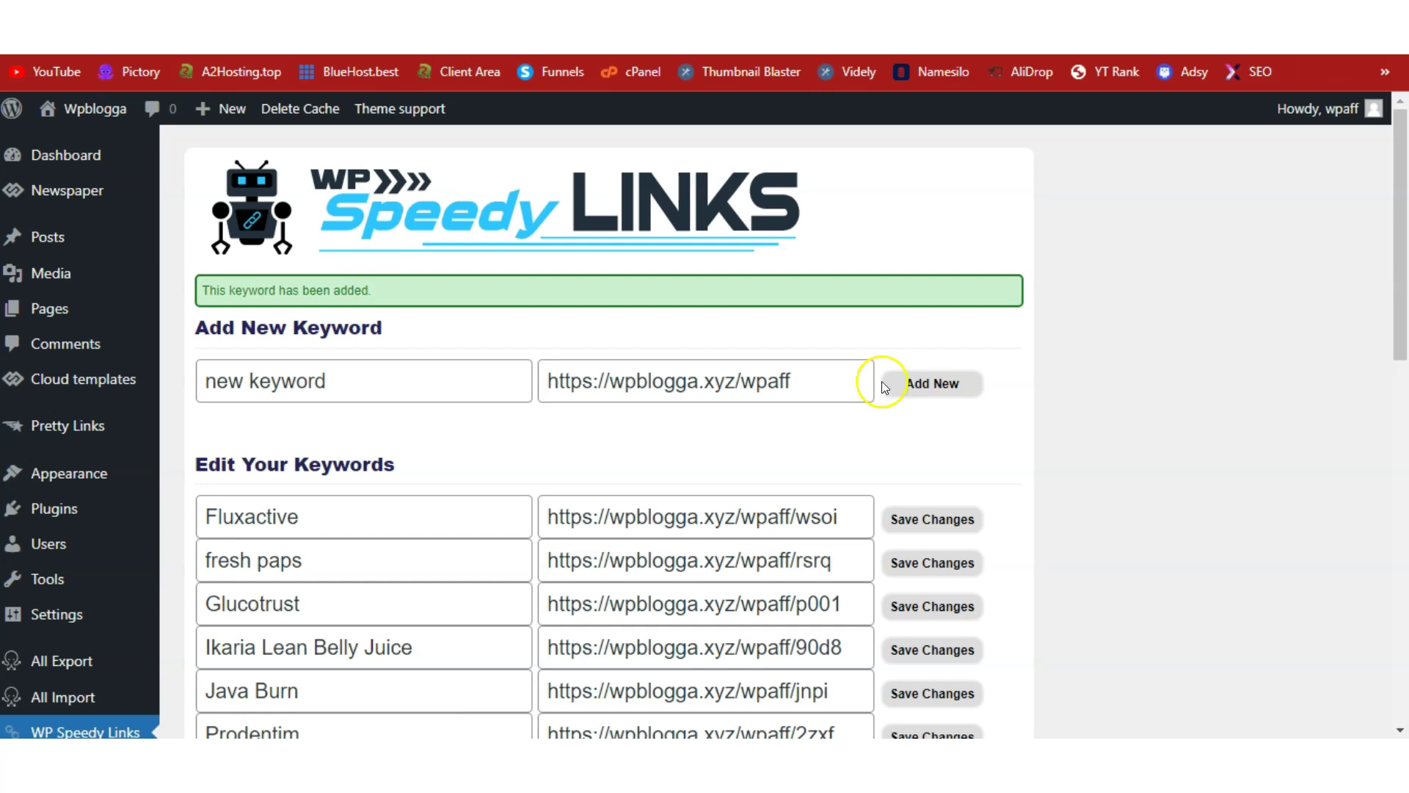
triple_click(277, 289)
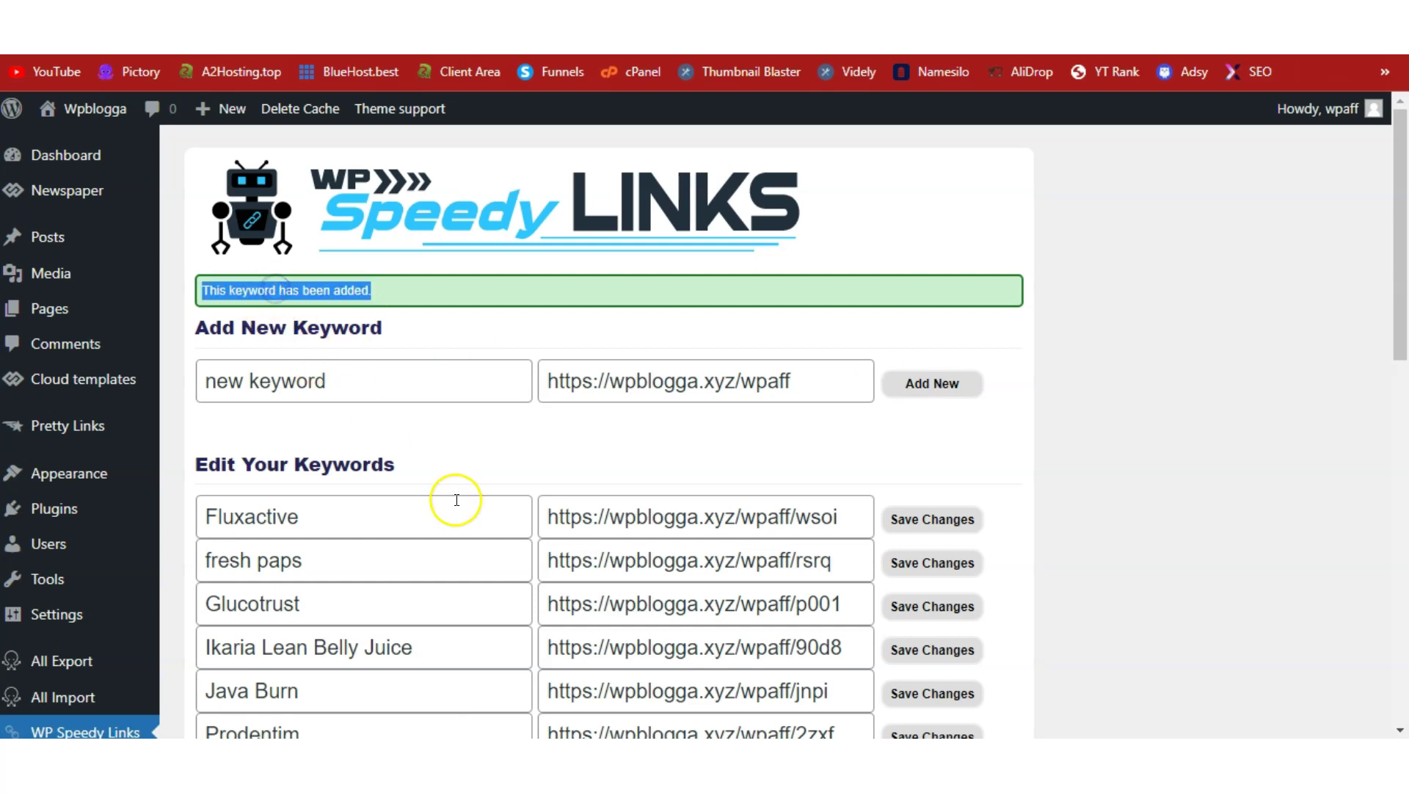
double_click(245, 504)
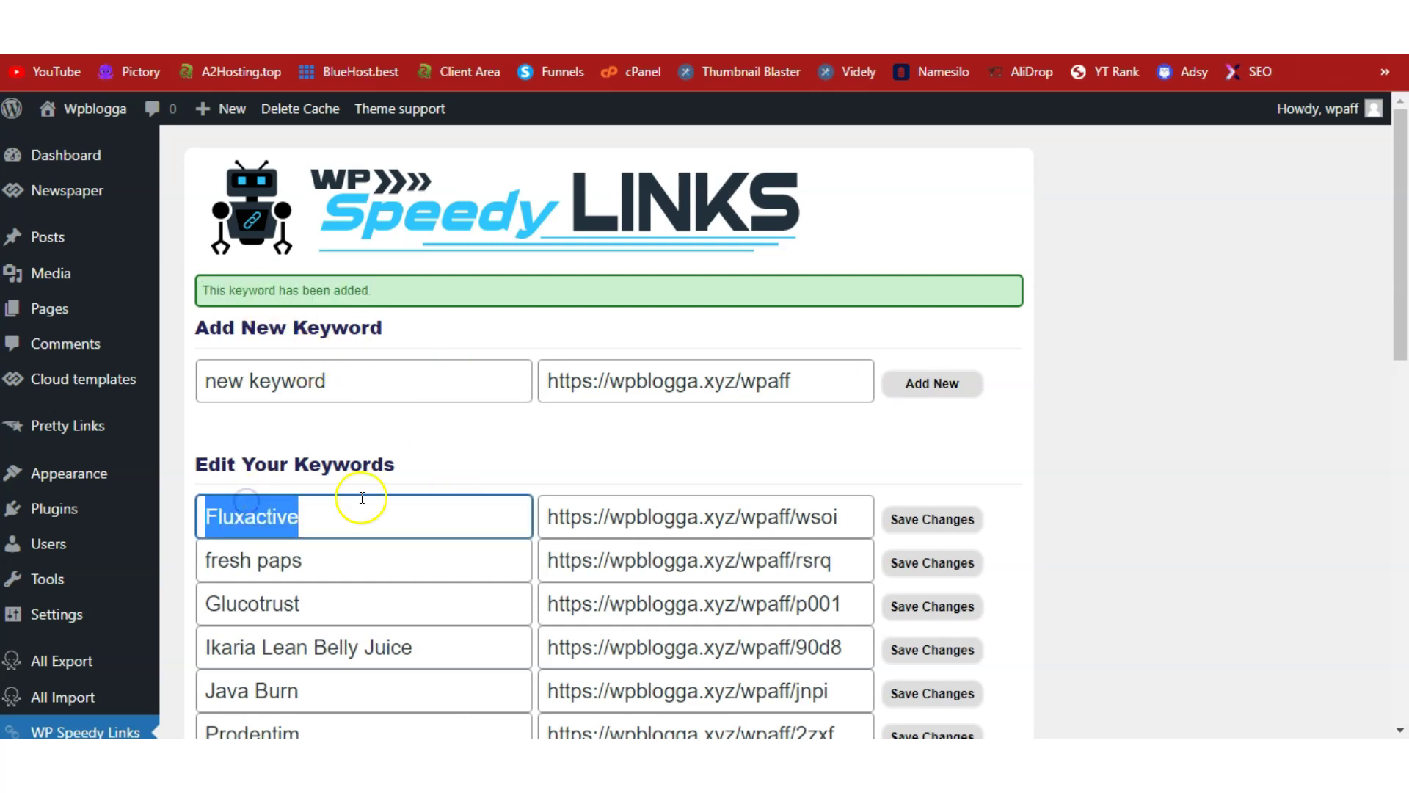
left_click(886, 213)
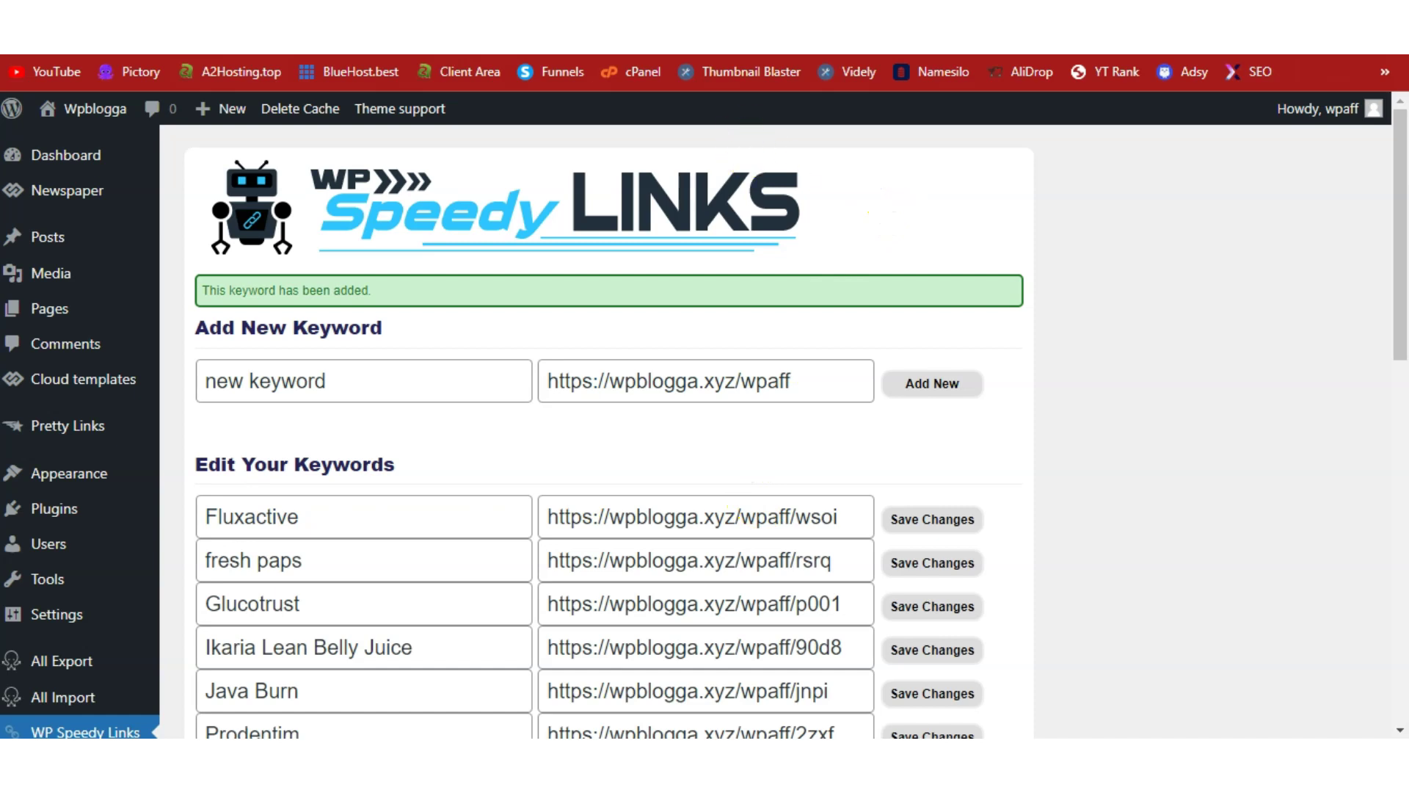
Step: Reload the published FLUXACTIVE Review post, follow a Fluxactive link in its body text and look through the product's sales page
key("ctrl+Tab")
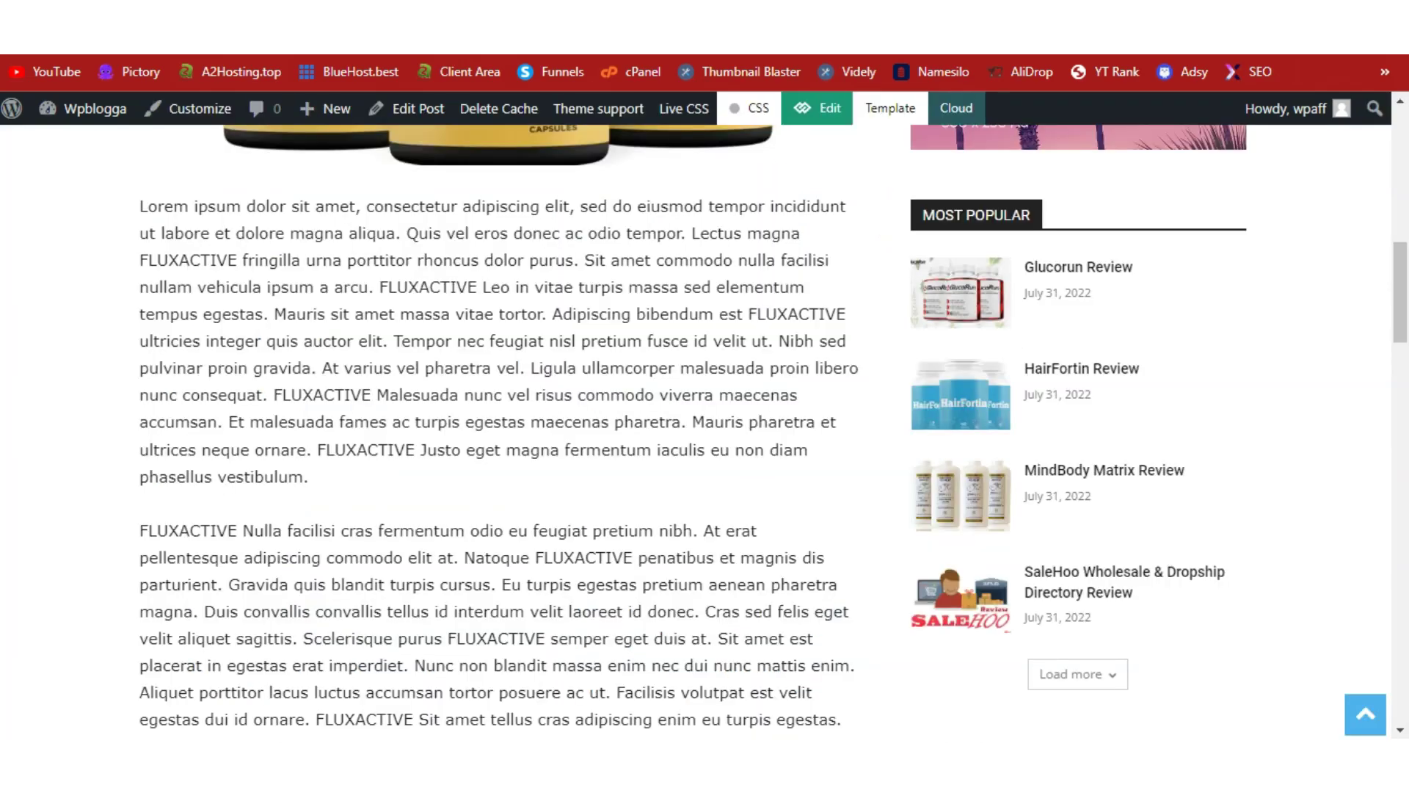
key("F5")
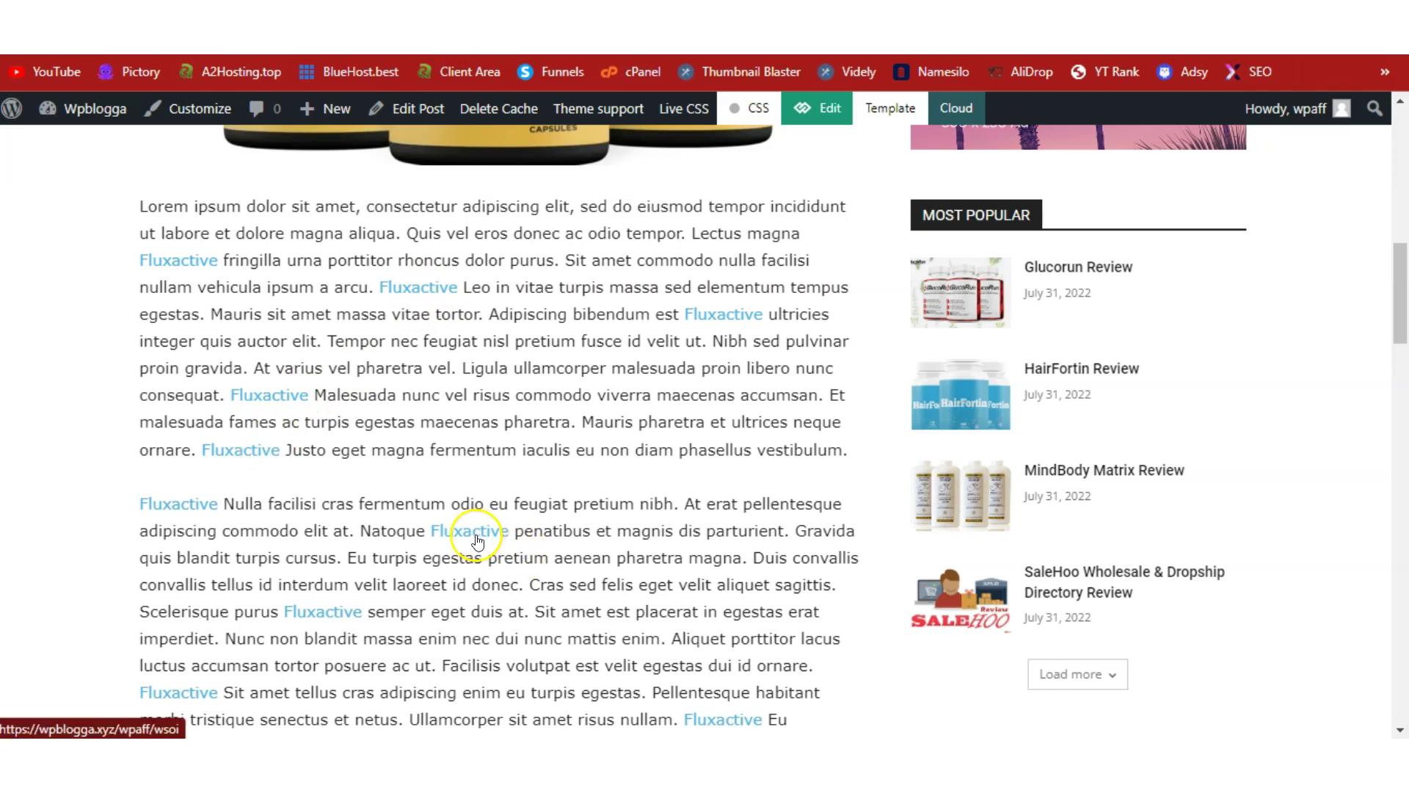
left_click(343, 610)
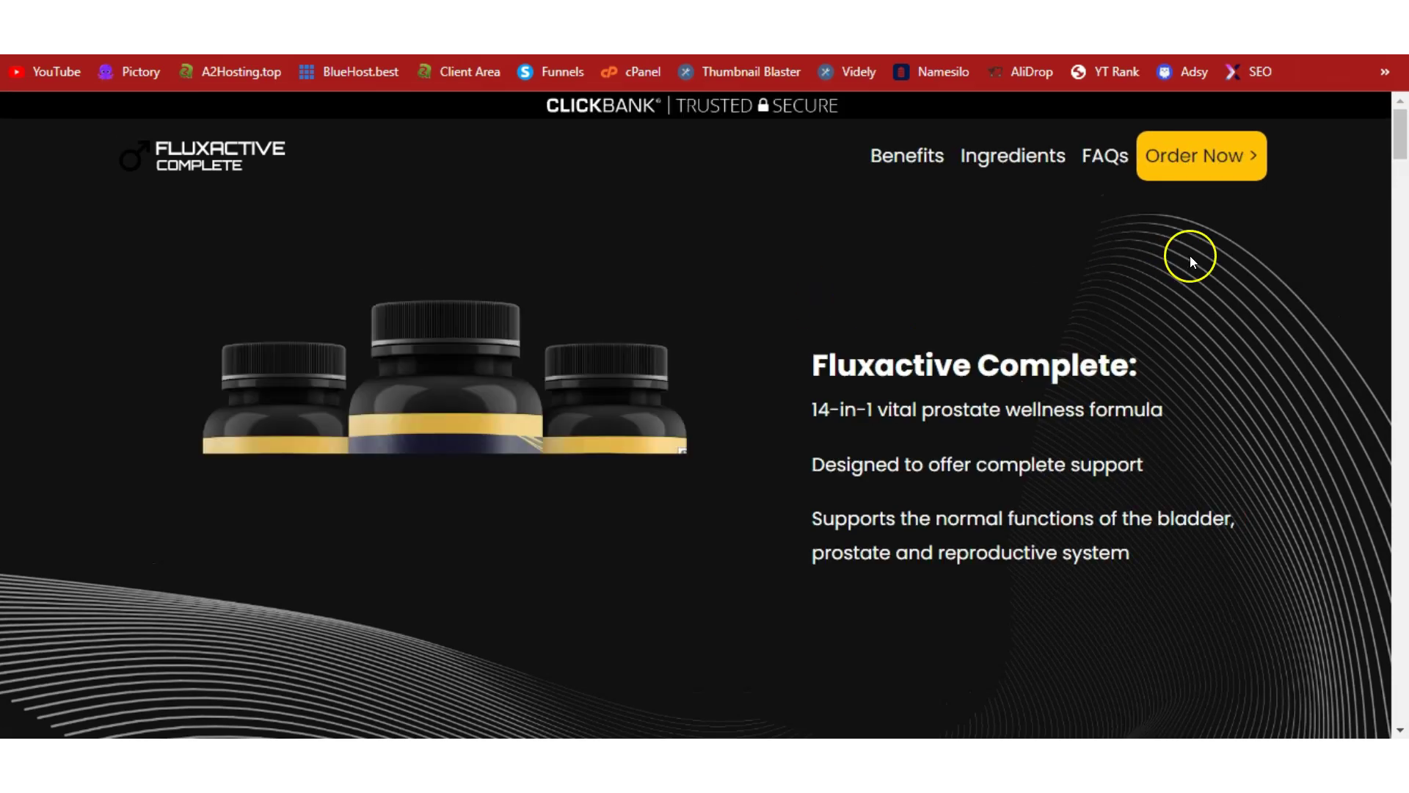
left_click(1244, 143)
left_click_drag(1388, 494, 1403, 127)
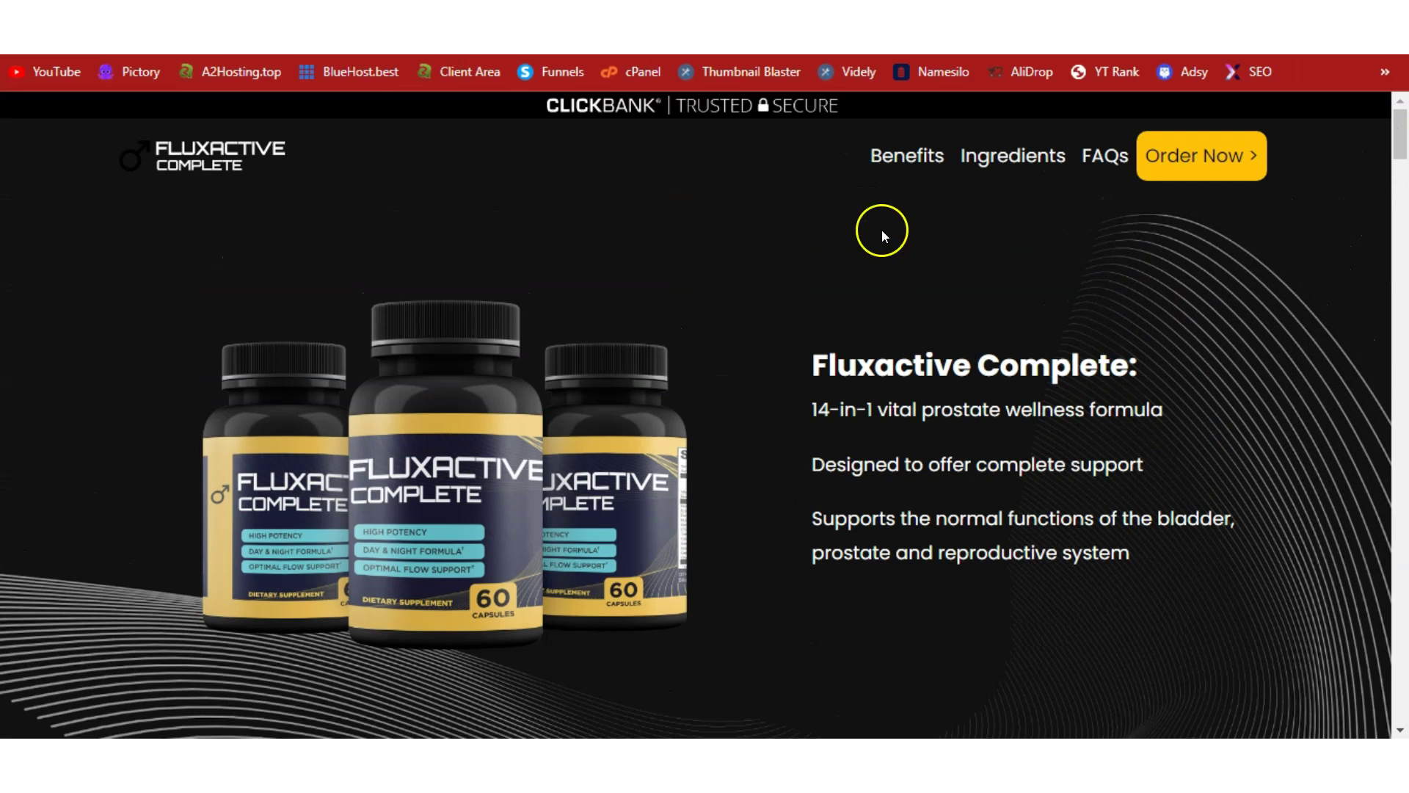
Step: View the Google image results for facebook groups, and open the Adsy website to read its guest posting offer
key("ctrl+Tab")
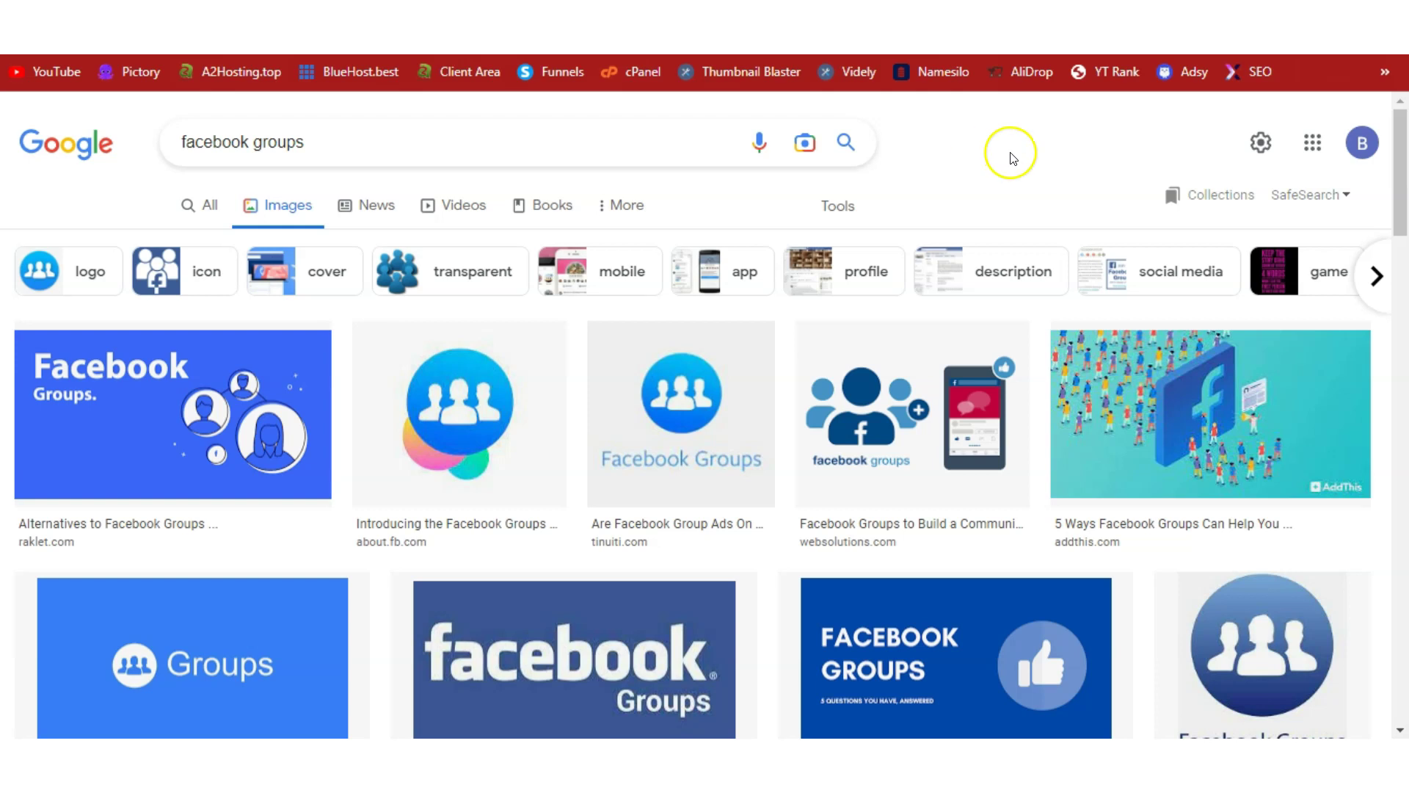
left_click(1183, 72)
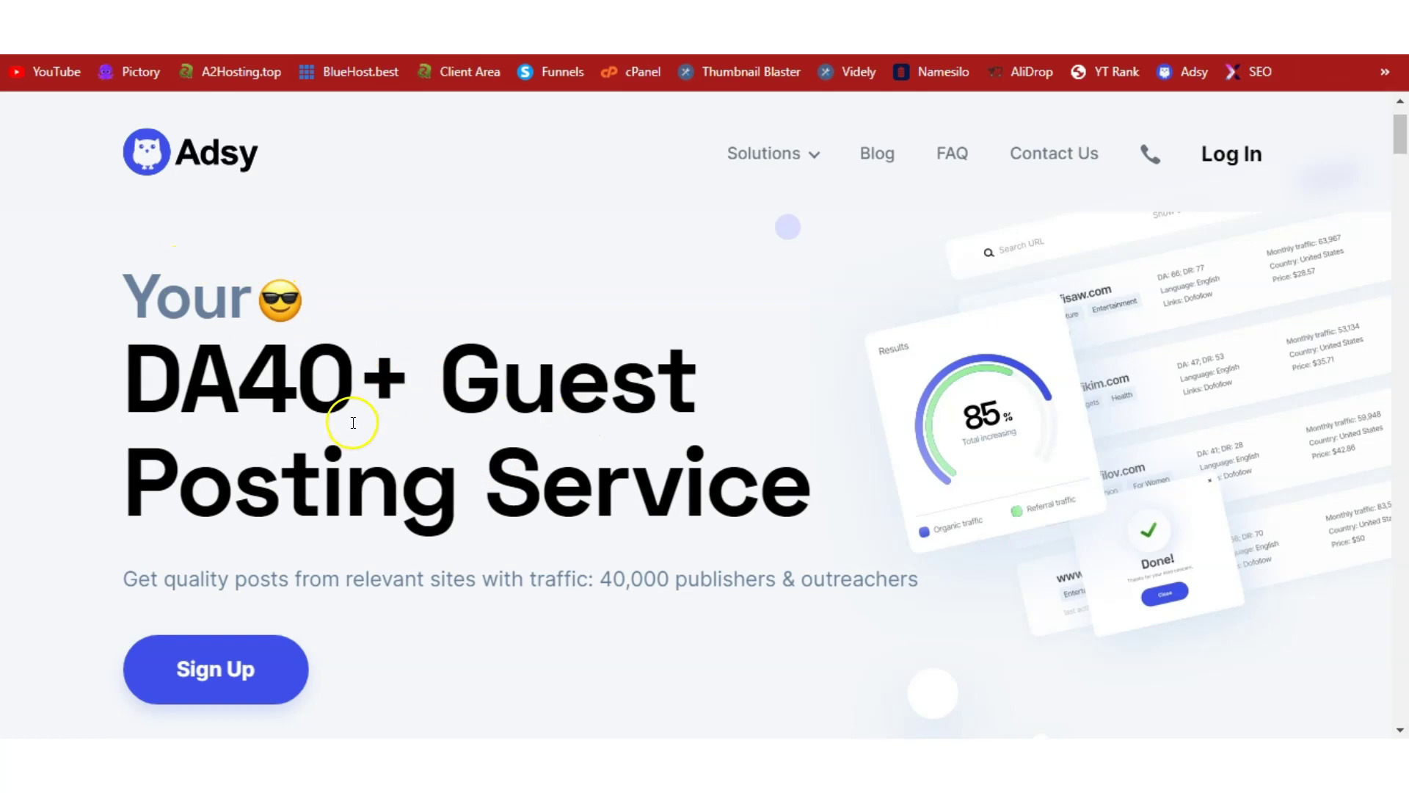
left_click(477, 603)
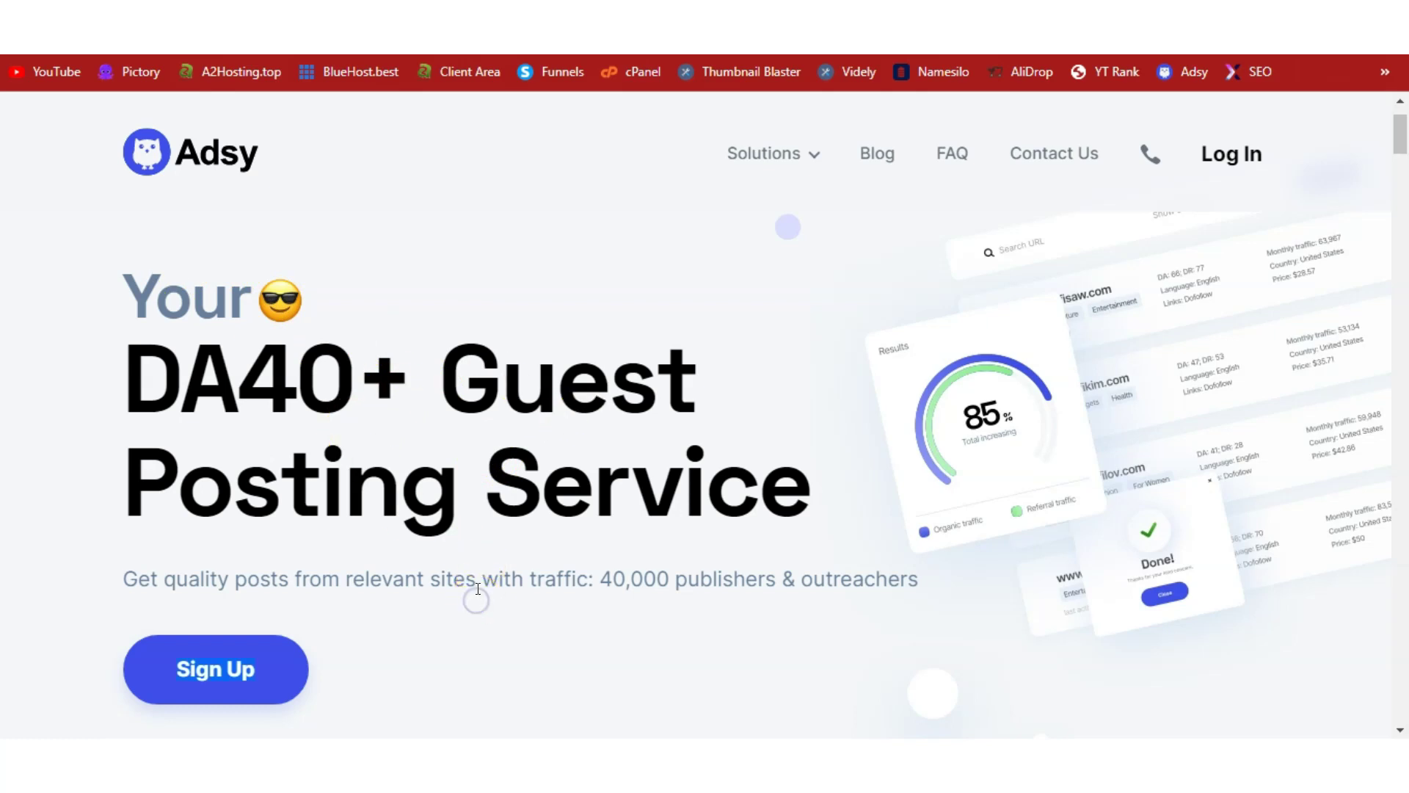